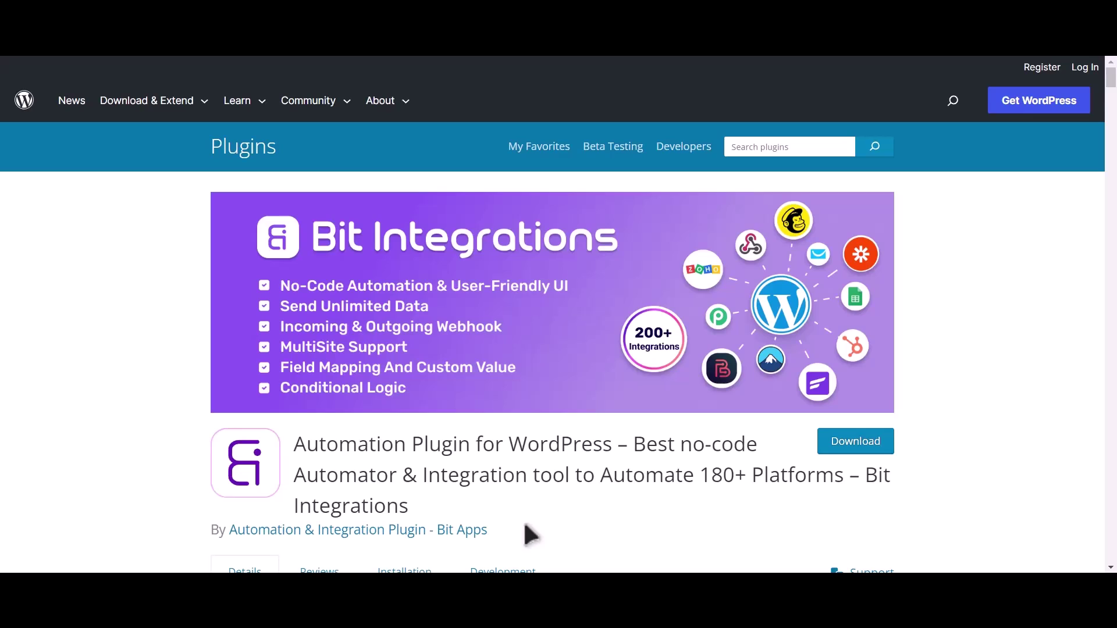
- Highlight the Bit Integrations plugin name on its WordPress.org listing
{"action": "left_click_drag", "start_coordinate": [865, 475], "coordinate": [877, 501]}
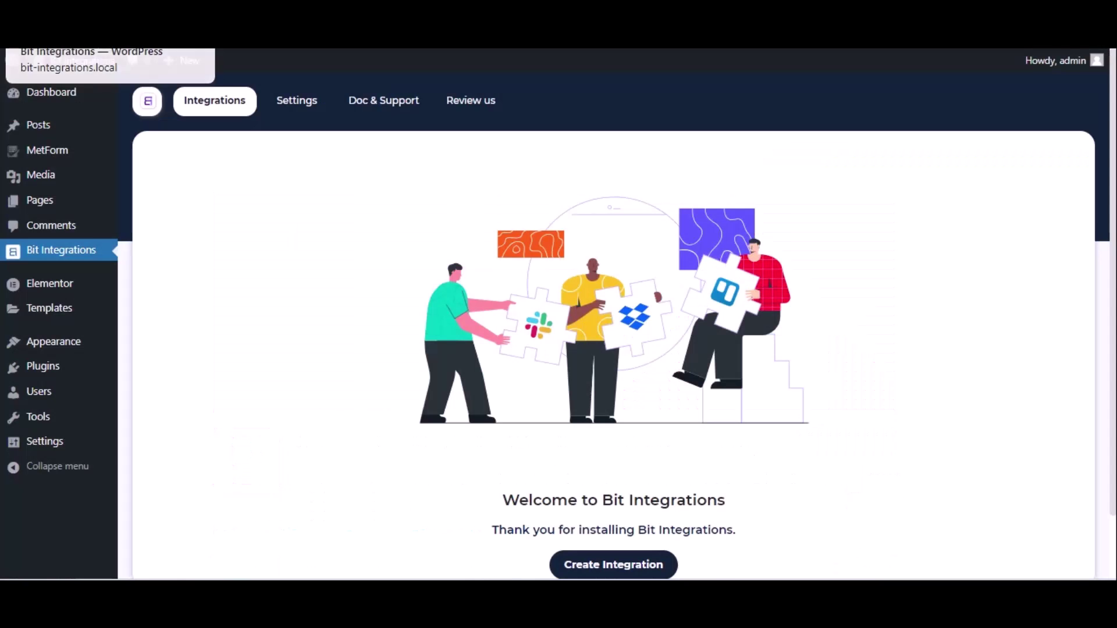
- Create a new integration using MetForm's Contact Form as the trigger, then continue
{"action": "left_click", "coordinate": [637, 566]}
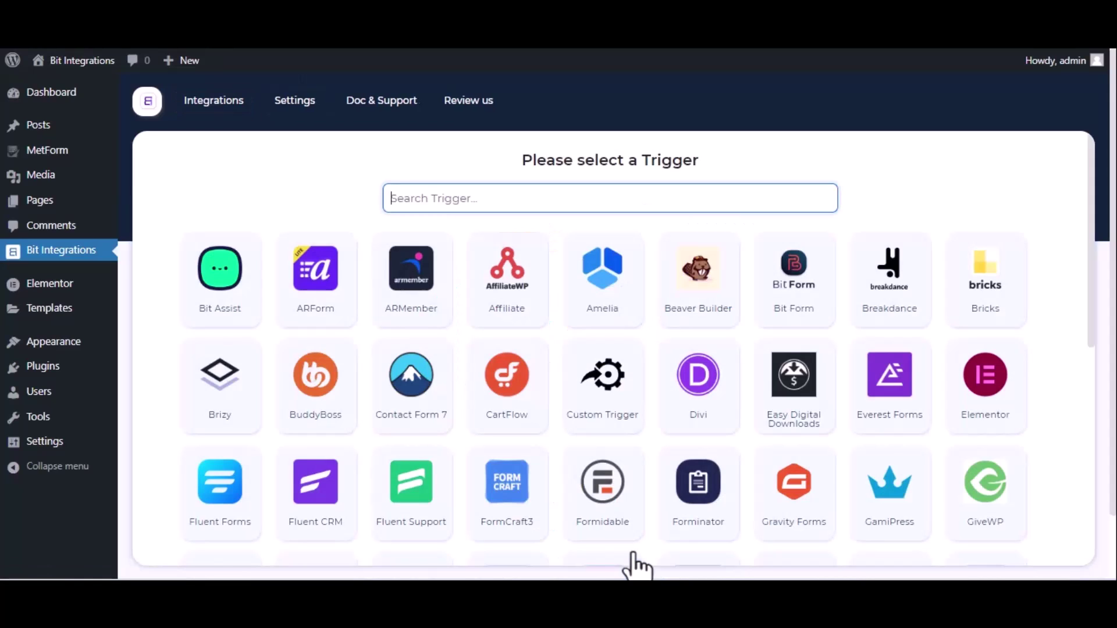
{"action": "type", "text": "met"}
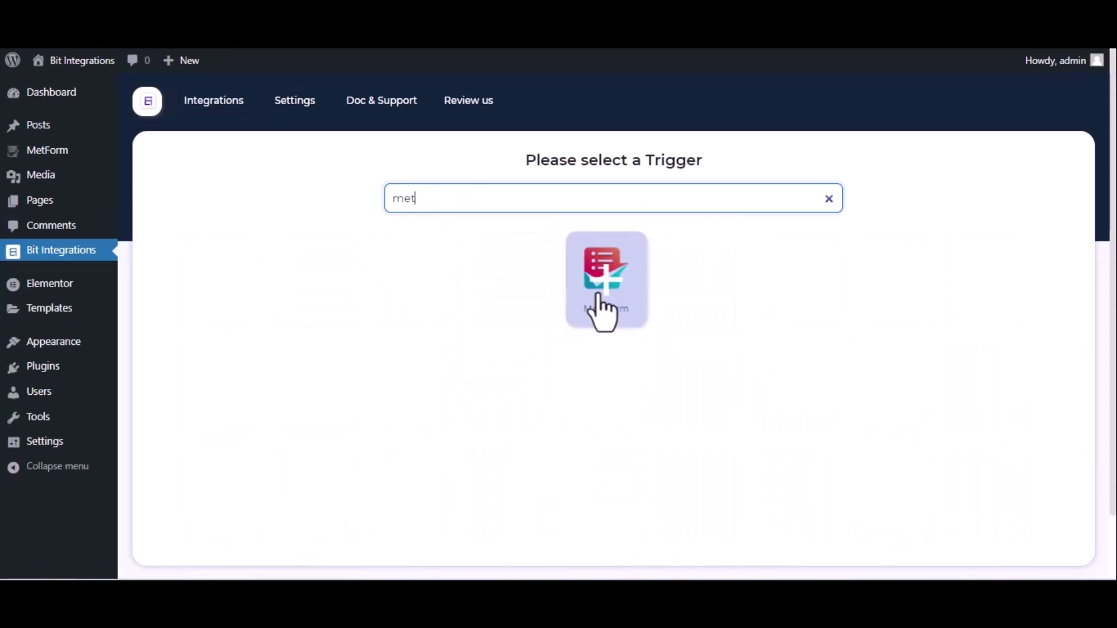
{"action": "left_click", "coordinate": [602, 305]}
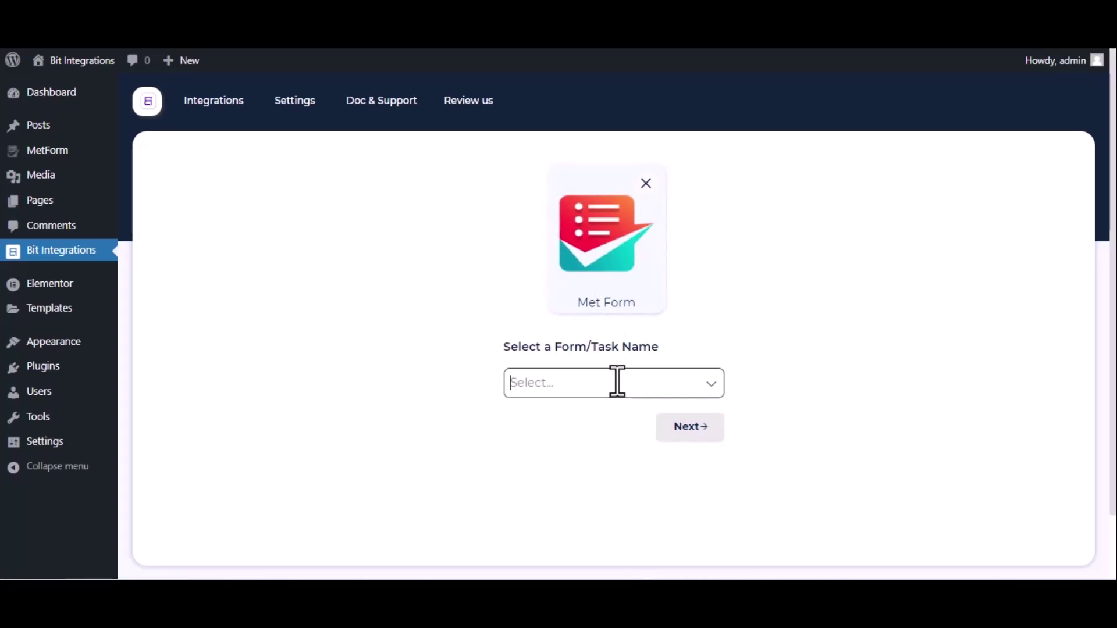
{"action": "left_click", "coordinate": [616, 381]}
{"action": "left_click", "coordinate": [599, 416]}
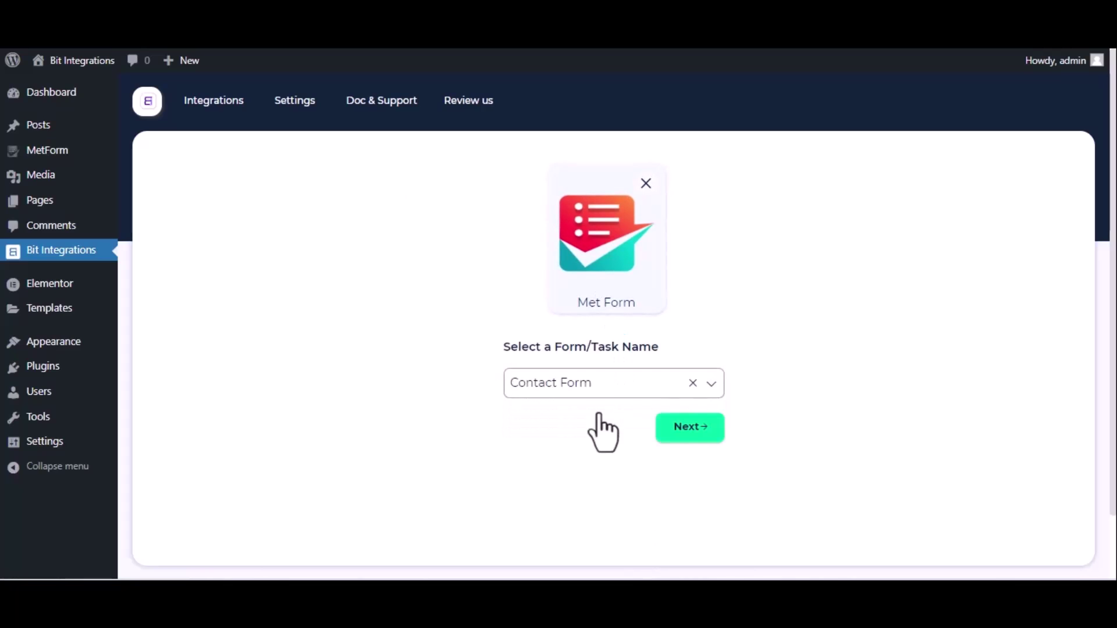
{"action": "left_click", "coordinate": [690, 428]}
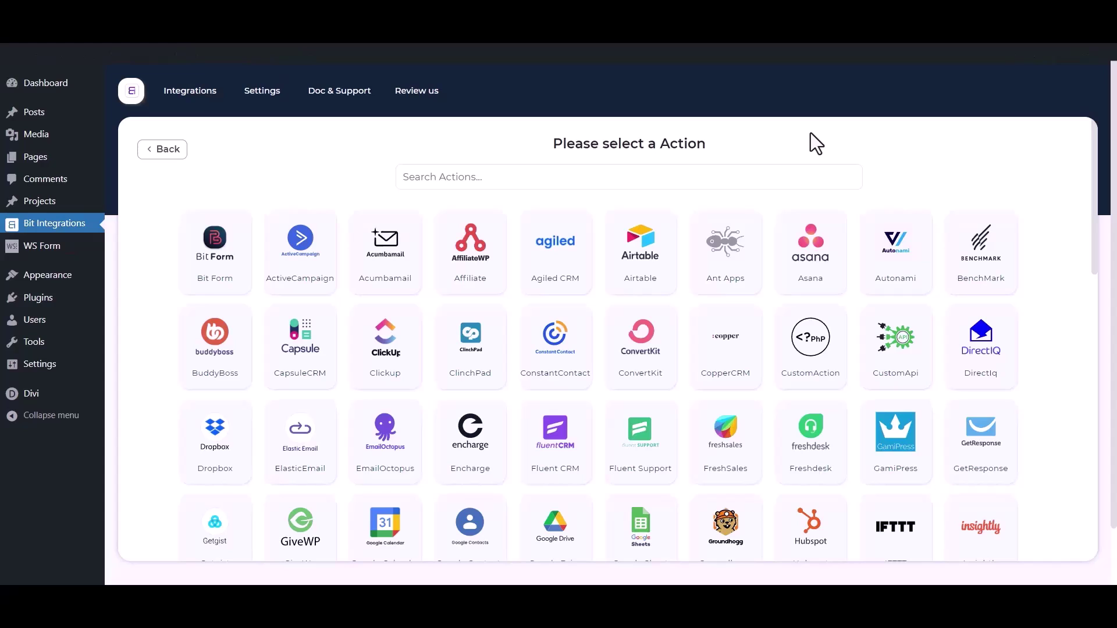
- Search actions for 'mail chimp' and select Mail Chimp
{"action": "left_click", "coordinate": [694, 181]}
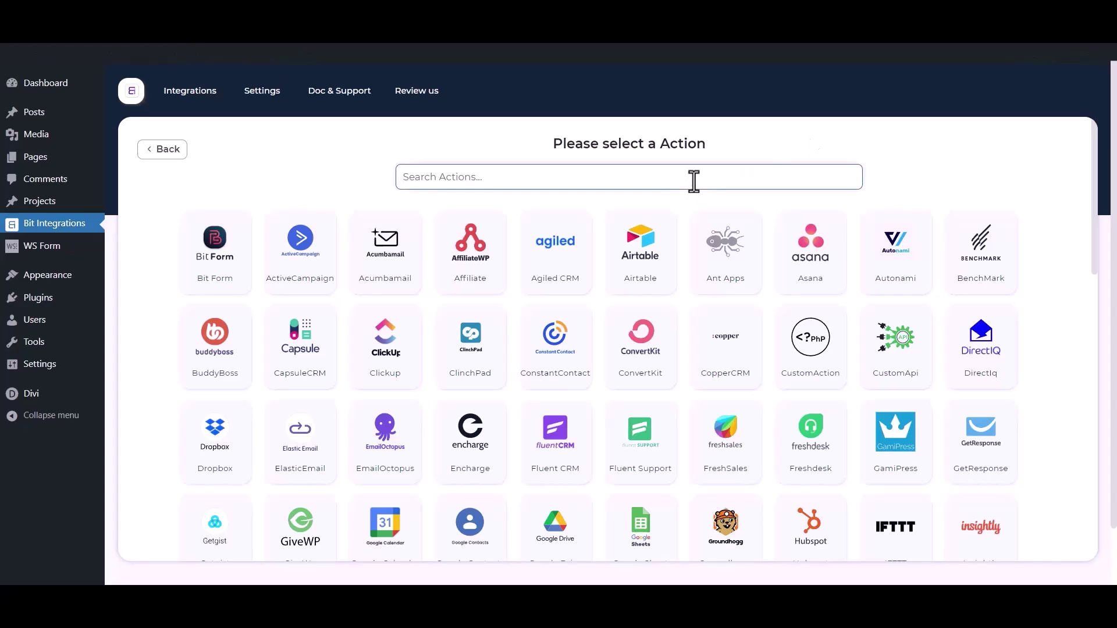
{"action": "type", "text": "mail c"}
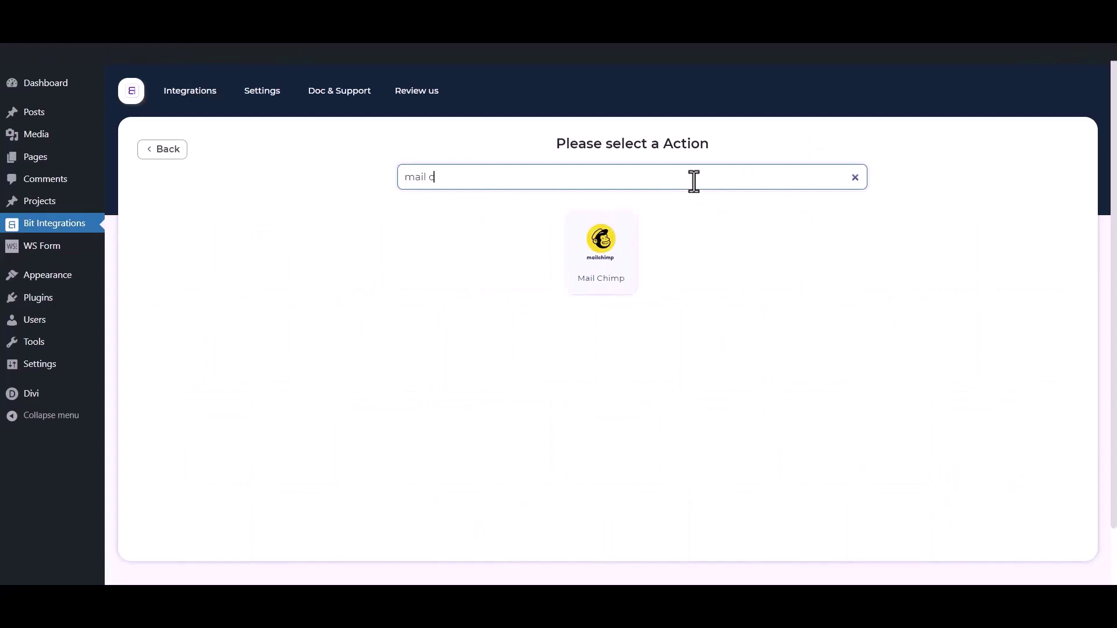
{"action": "type", "text": "himp"}
{"action": "left_click", "coordinate": [631, 270]}
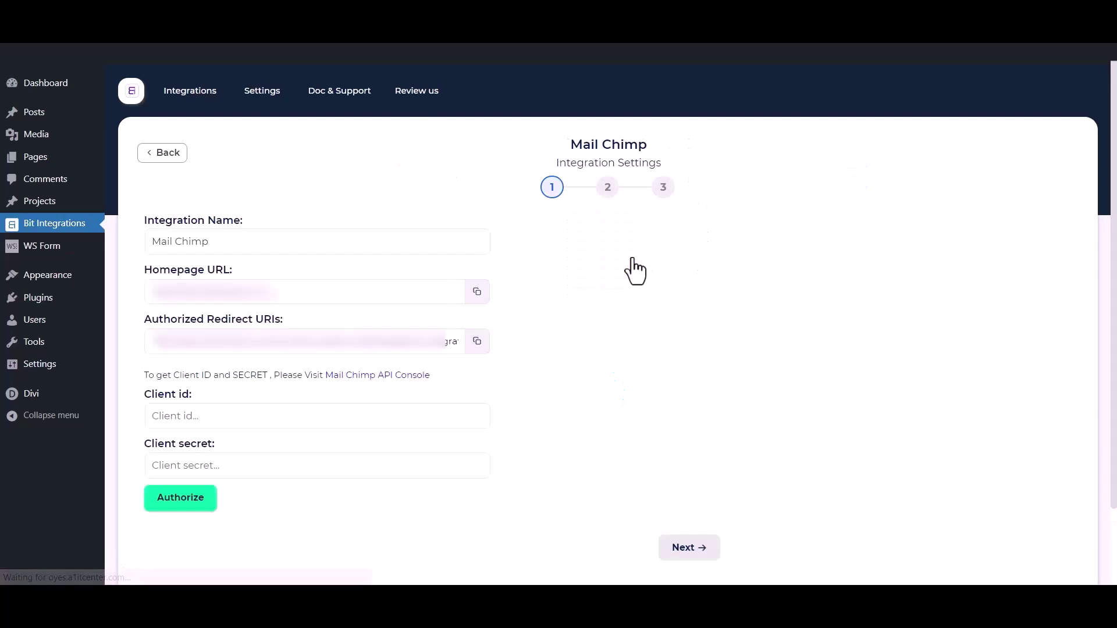
- Highlight the Integration Name, Client id and Client secret fields in the Mail Chimp settings
{"action": "left_click_drag", "start_coordinate": [248, 242], "coordinate": [128, 242]}
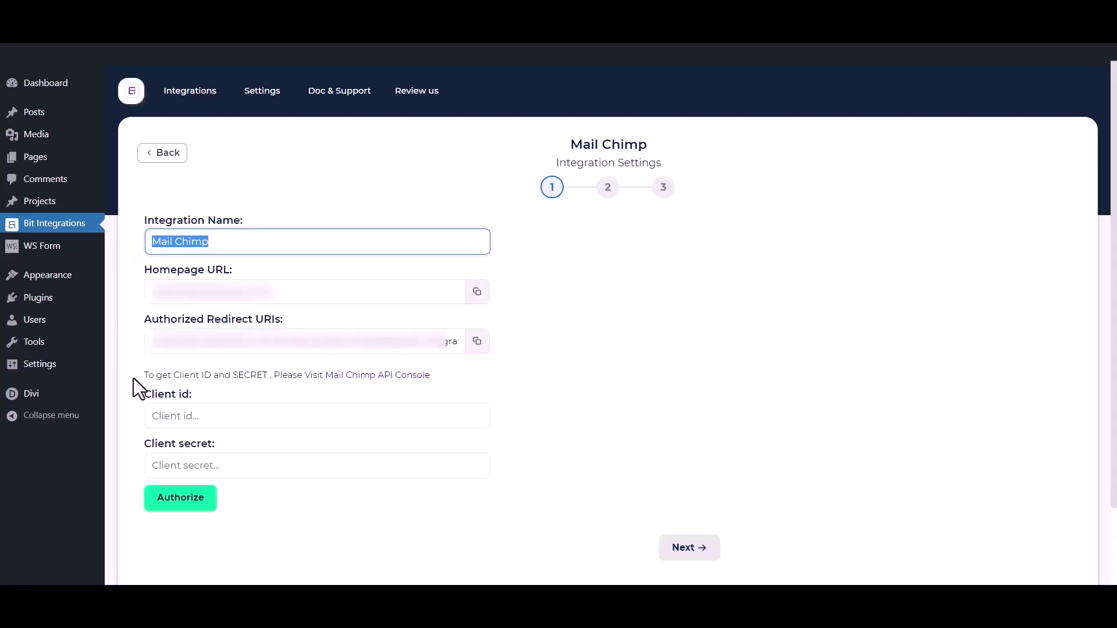
{"action": "left_click_drag", "start_coordinate": [133, 387], "coordinate": [183, 394]}
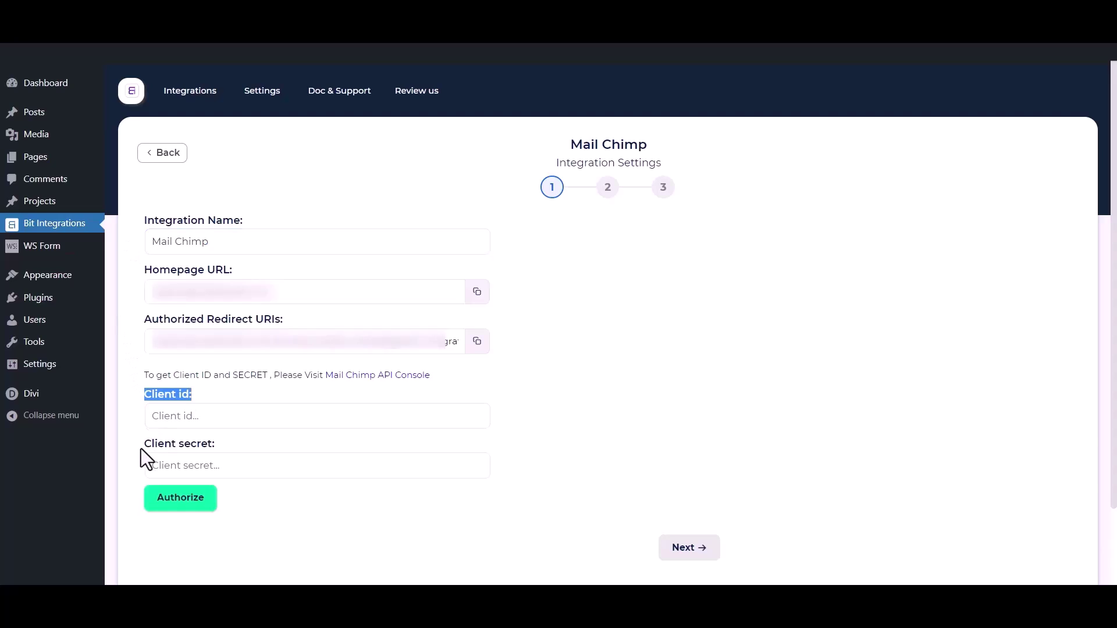
{"action": "left_click_drag", "start_coordinate": [142, 448], "coordinate": [216, 444]}
- Open Mailchimp's Registered apps page and begin registering a new app
{"action": "left_click", "coordinate": [236, 386]}
{"action": "left_click", "coordinate": [386, 375]}
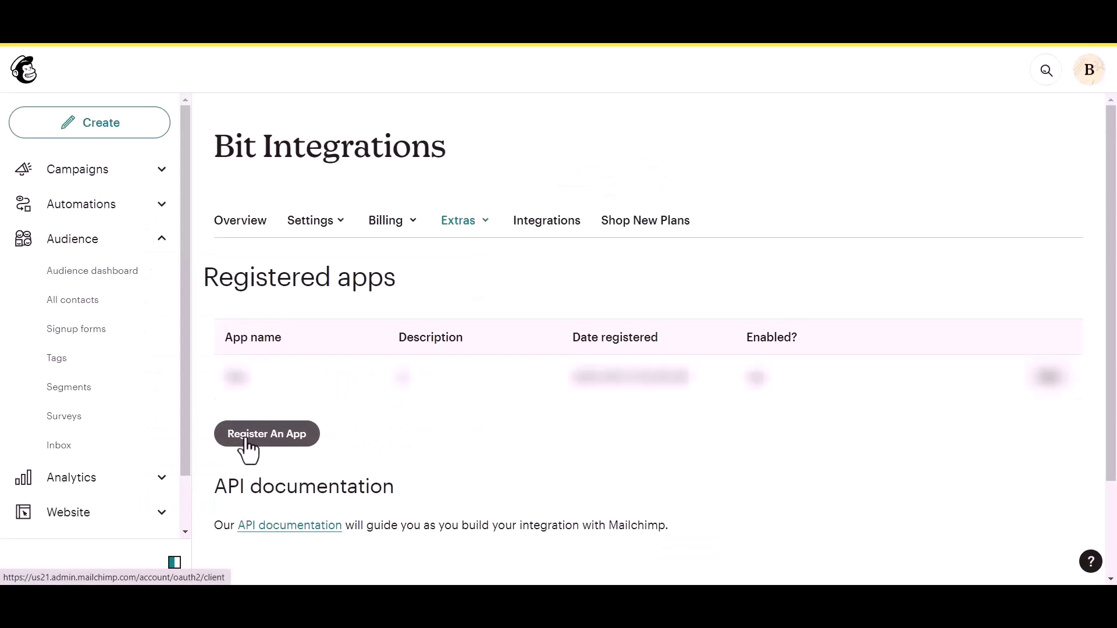
{"action": "left_click", "coordinate": [245, 439]}
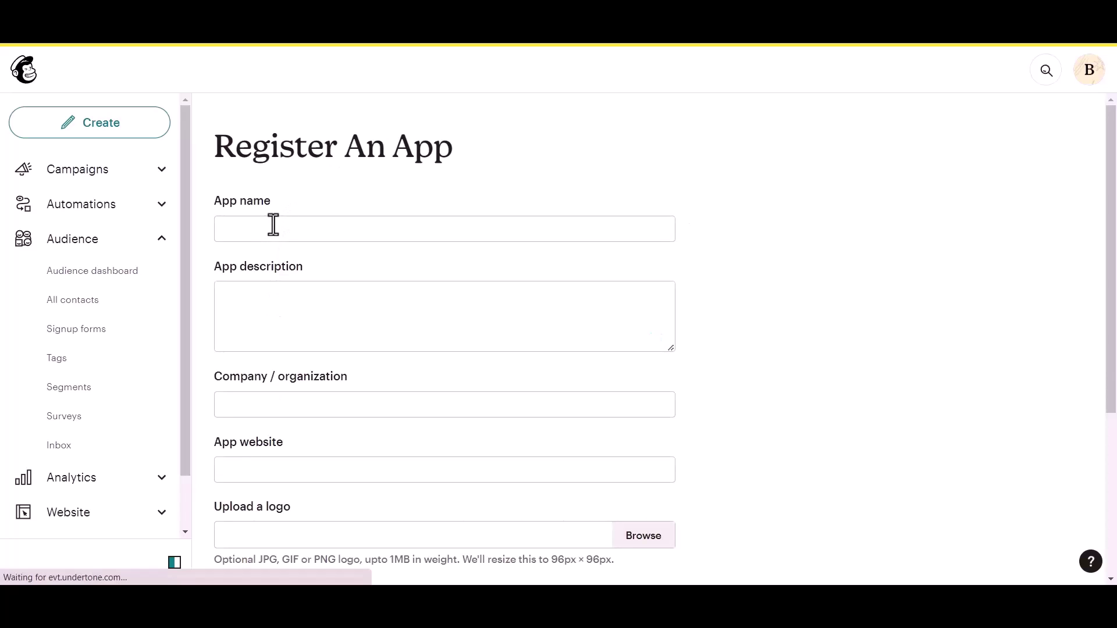
- Enter app name 'Bit Integrations', description 'test' and organization 'Bit Apps'
{"action": "left_click", "coordinate": [274, 227]}
{"action": "type", "text": "Bit"}
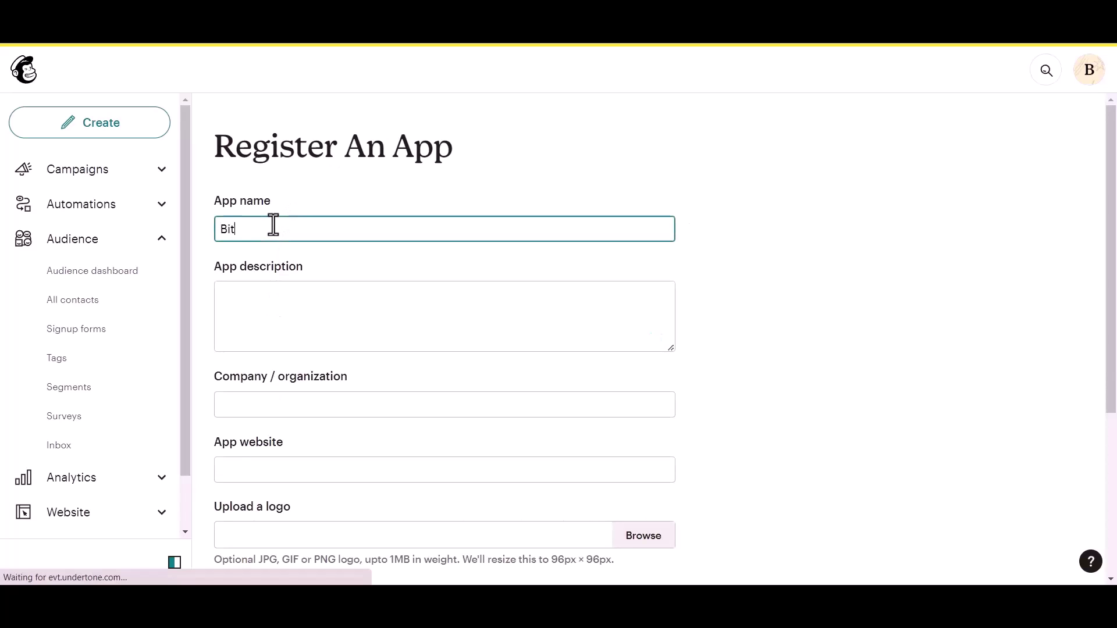
{"action": "type", "text": " Integrations"}
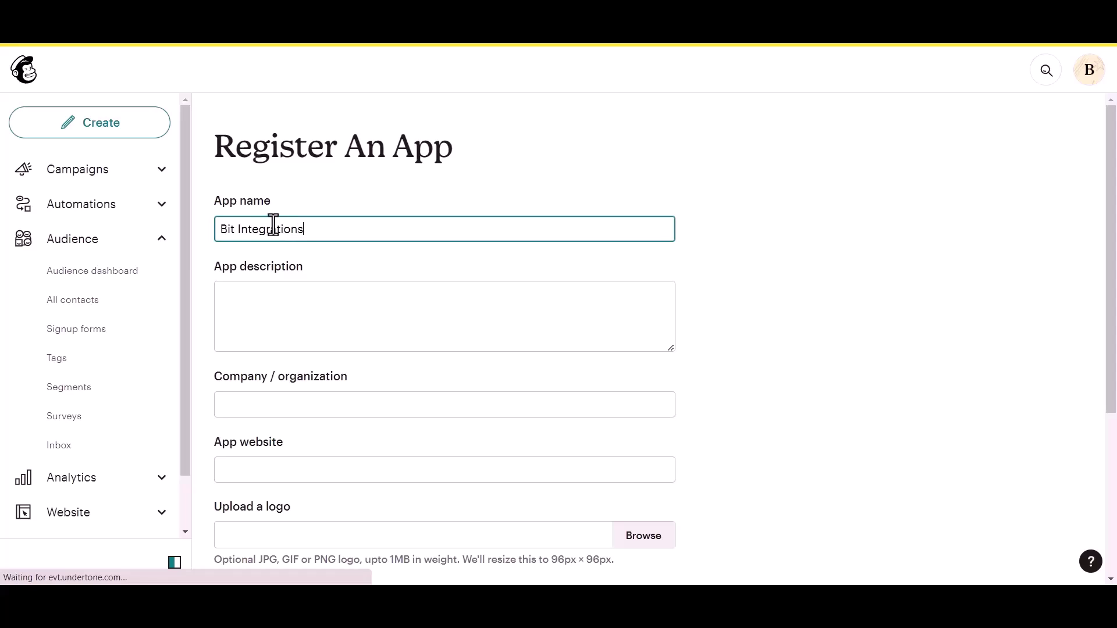
{"action": "left_click", "coordinate": [267, 295]}
{"action": "type", "text": "test"}
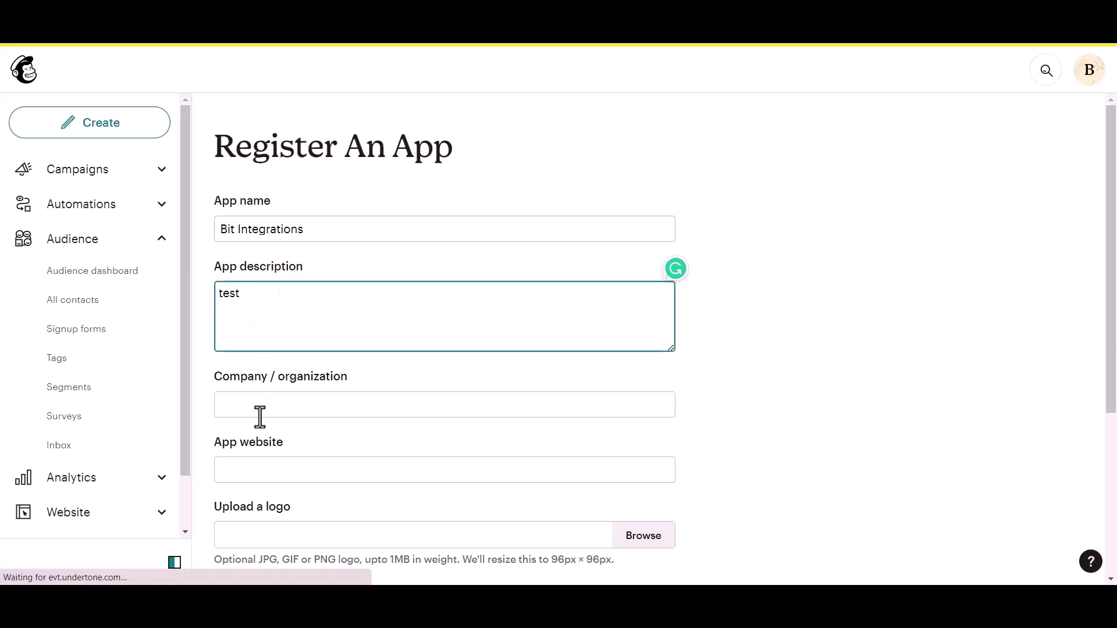
{"action": "left_click", "coordinate": [268, 413]}
{"action": "type", "text": "Bit Apps"}
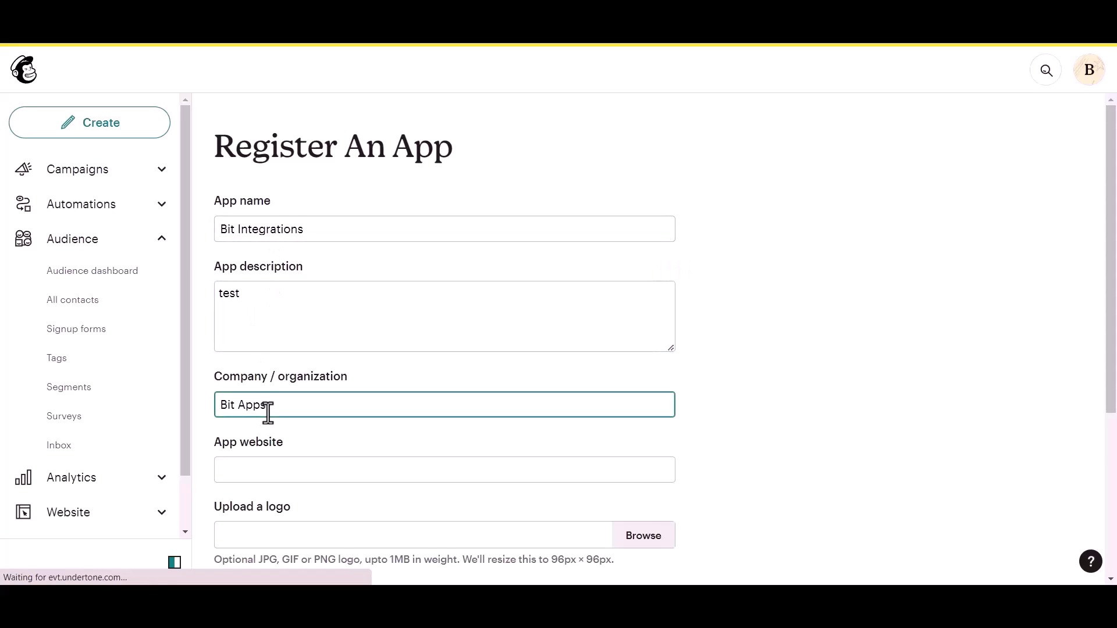
{"action": "scroll", "coordinate": [268, 413], "scroll_direction": "down", "scroll_amount": 1}
{"action": "left_click", "coordinate": [287, 403]}
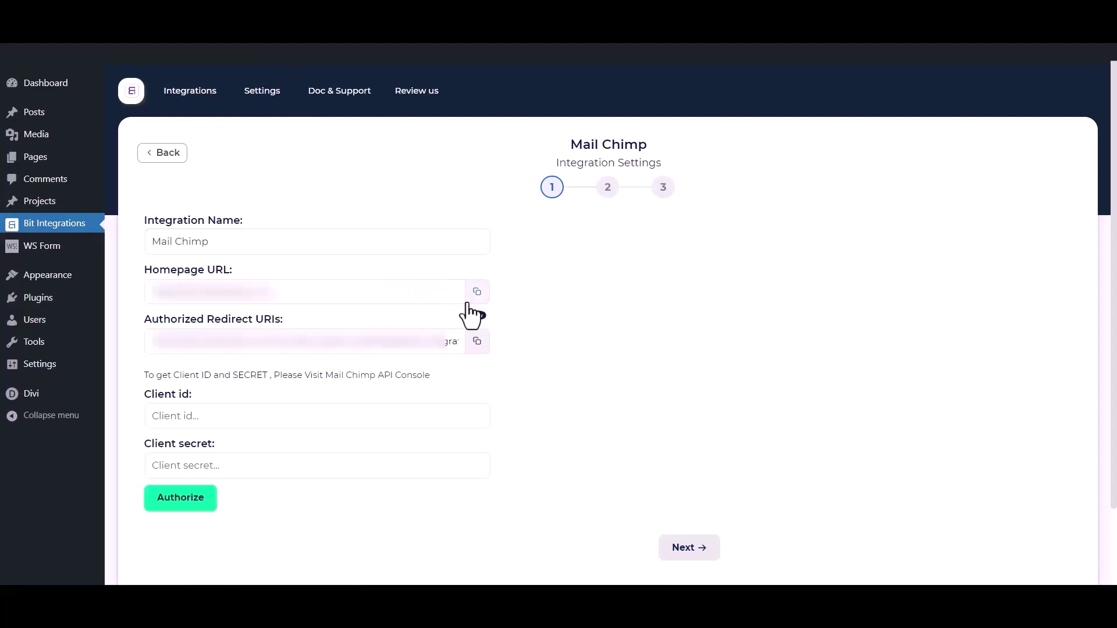
- Fill the app website and redirect URI with the site's homepage and authorized redirect URLs, then create the app
{"action": "left_click", "coordinate": [475, 293]}
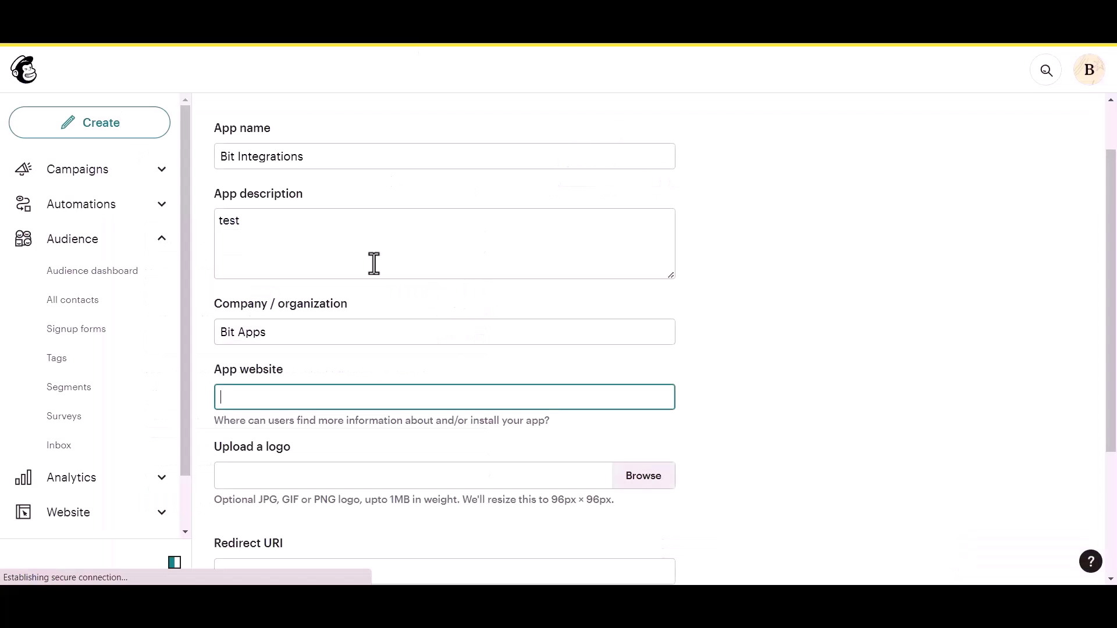
{"action": "key", "text": "ctrl+v"}
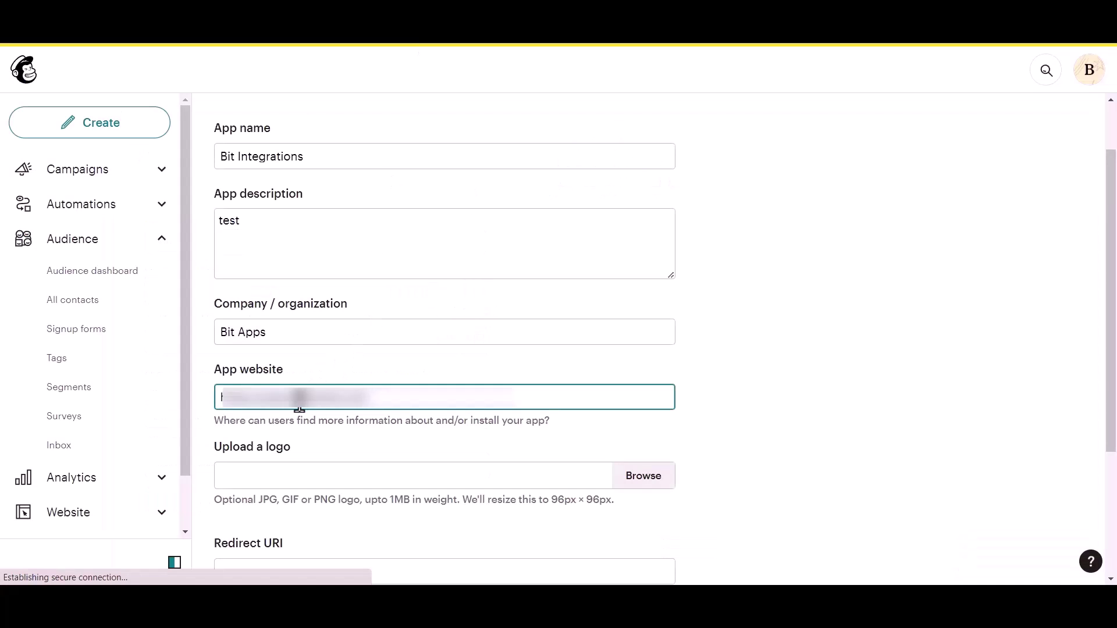
{"action": "scroll", "coordinate": [299, 401], "scroll_direction": "down", "scroll_amount": 3}
{"action": "left_click", "coordinate": [281, 424]}
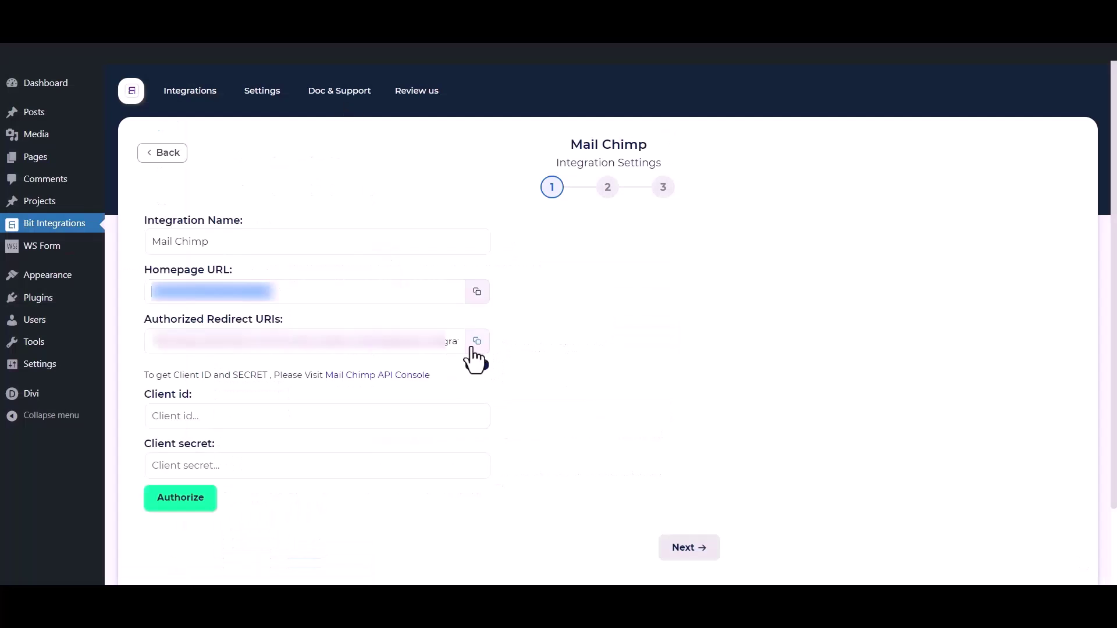
{"action": "left_click", "coordinate": [472, 348]}
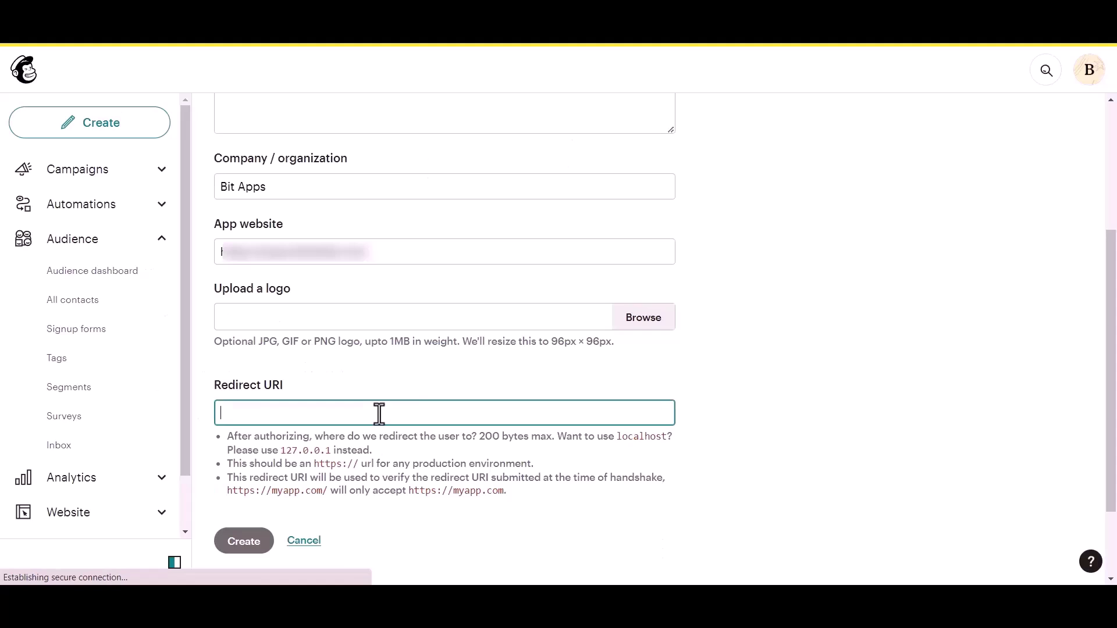
{"action": "key", "text": "ctrl+v"}
{"action": "left_click", "coordinate": [687, 372]}
{"action": "scroll", "coordinate": [294, 453], "scroll_direction": "down", "scroll_amount": 1}
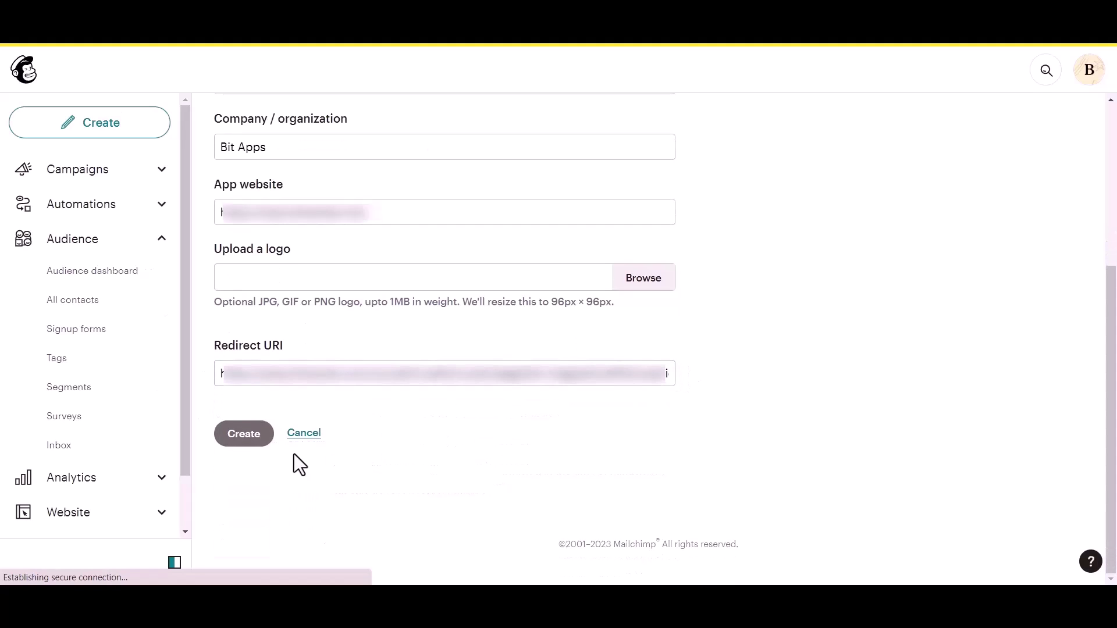
{"action": "left_click", "coordinate": [243, 445]}
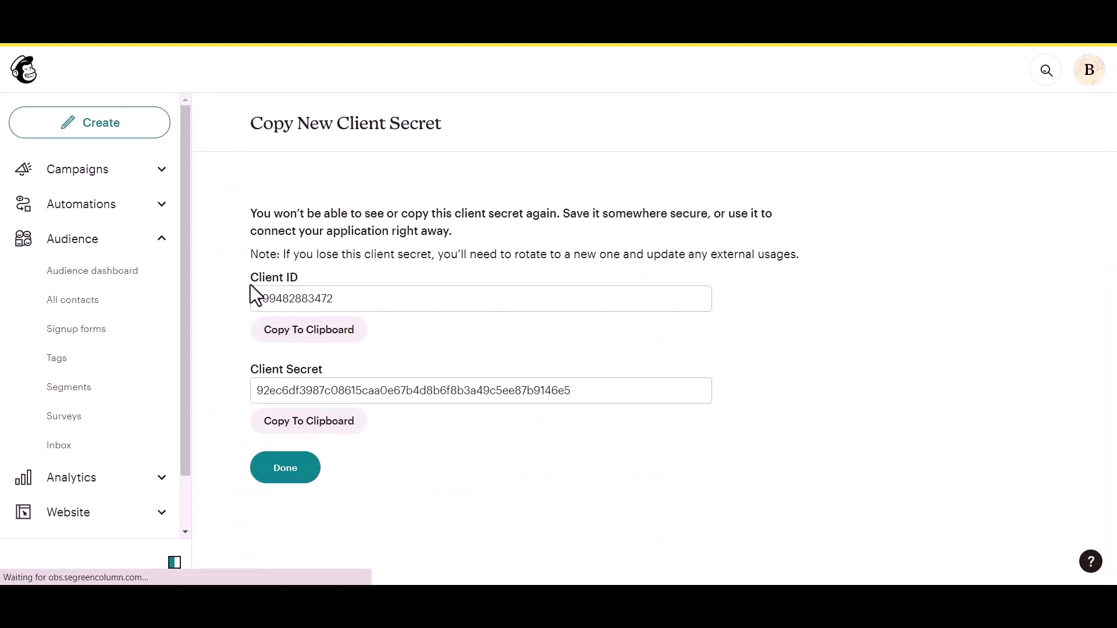
- Point out the new Mailchimp app's client ID and client secret
{"action": "left_click_drag", "start_coordinate": [249, 277], "coordinate": [298, 275]}
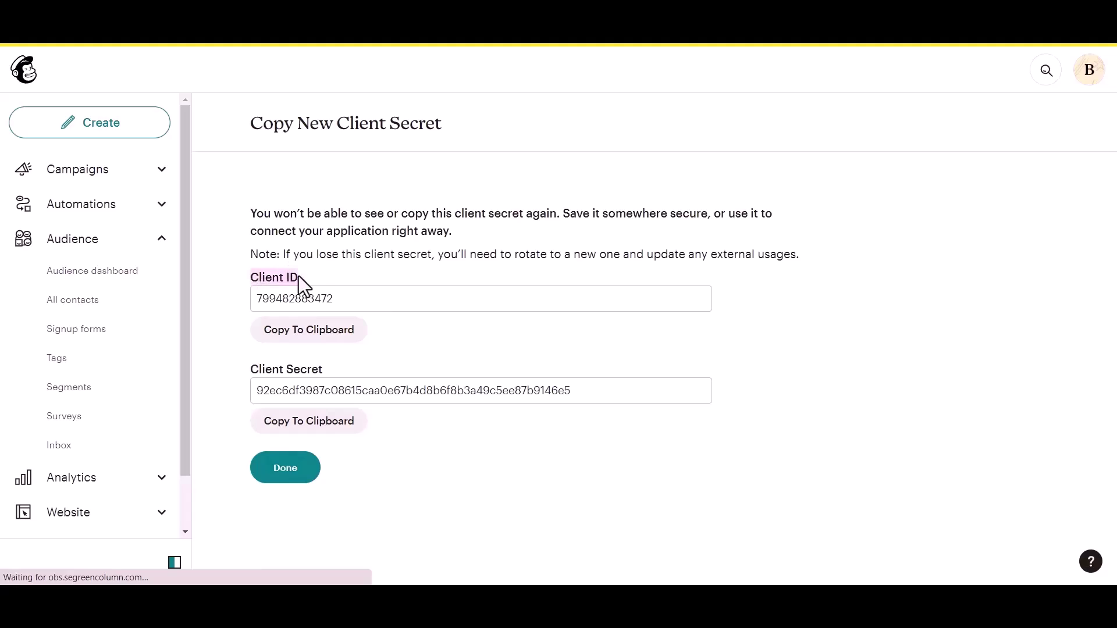
{"action": "left_click", "coordinate": [242, 366]}
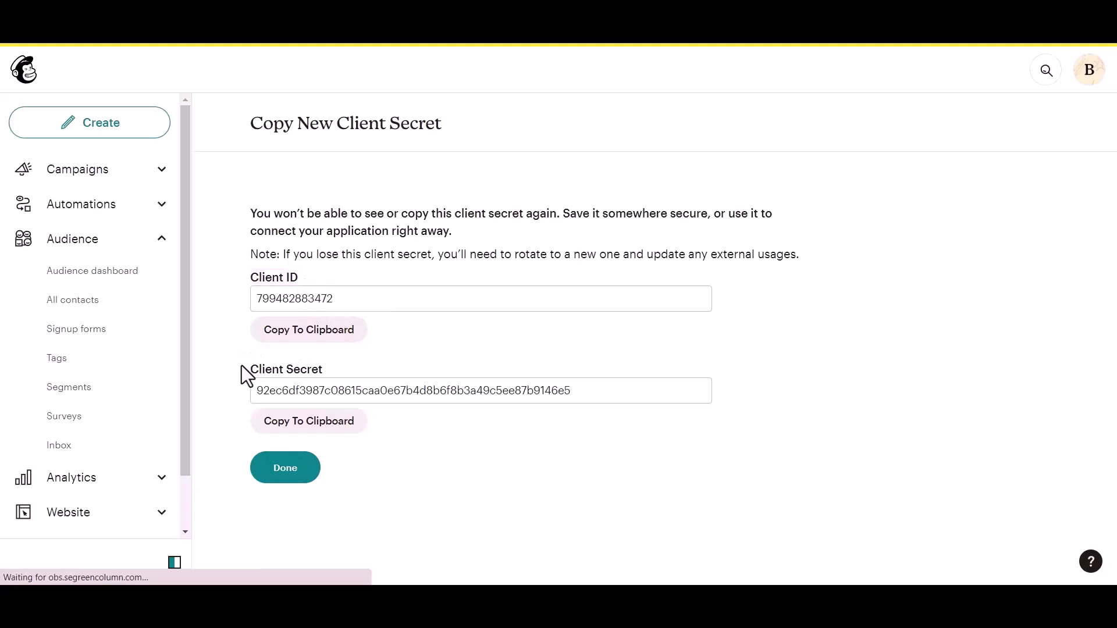
{"action": "left_click", "coordinate": [340, 358]}
- Copy the client ID and client secret into Bit Integrations' Mail Chimp fields
{"action": "left_click", "coordinate": [337, 340]}
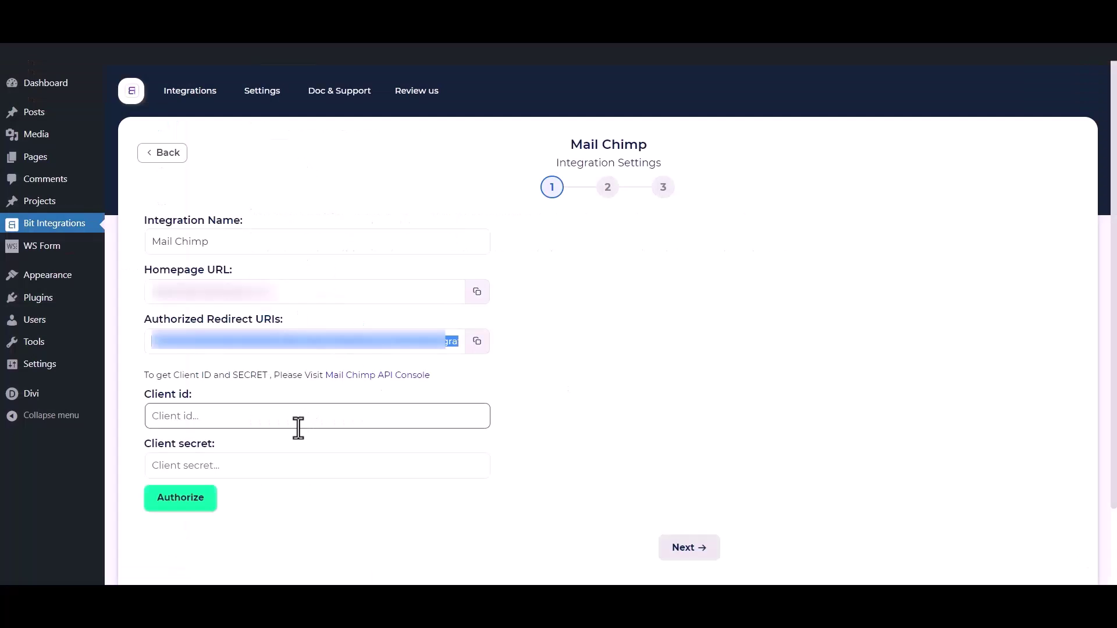
{"action": "left_click", "coordinate": [299, 429]}
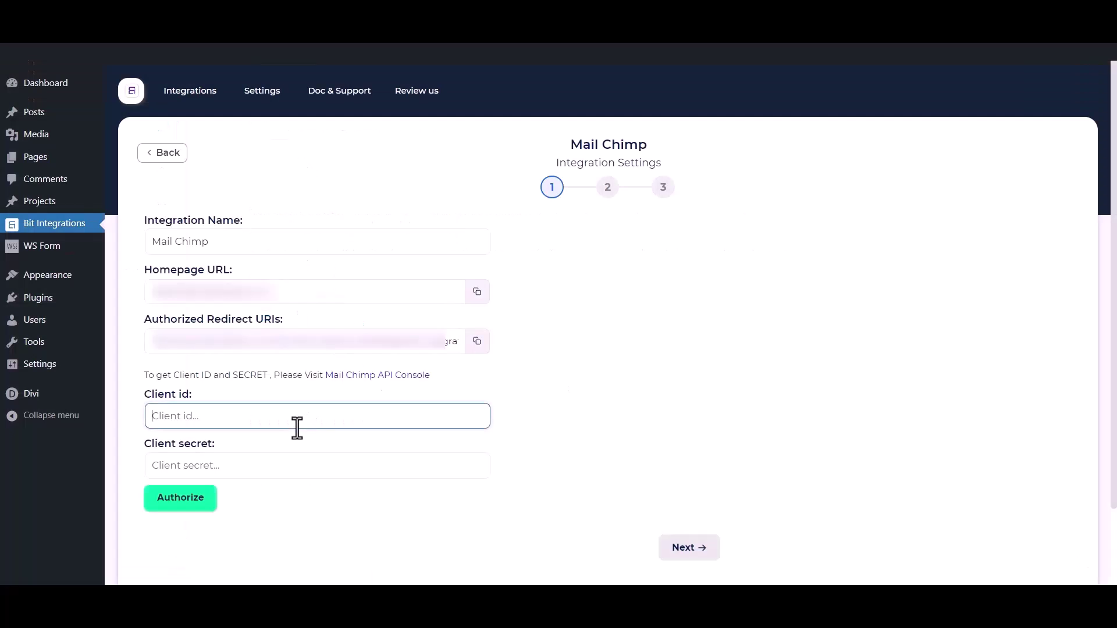
{"action": "key", "text": "ctrl+v"}
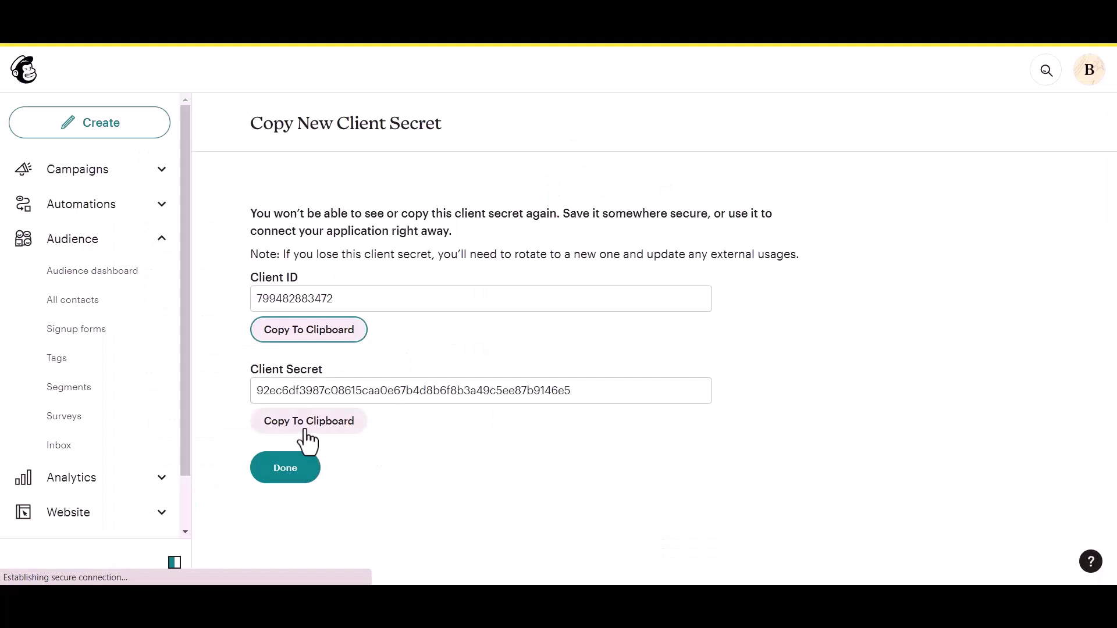
{"action": "left_click", "coordinate": [302, 429]}
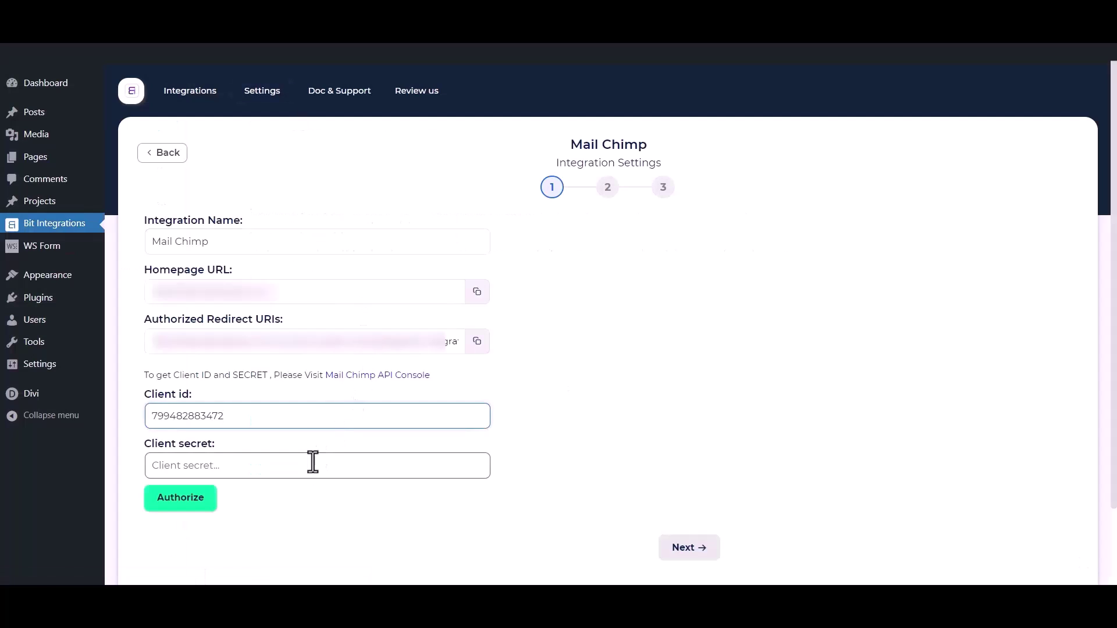
{"action": "left_click", "coordinate": [304, 465]}
{"action": "key", "text": "ctrl+v"}
{"action": "left_click", "coordinate": [319, 538]}
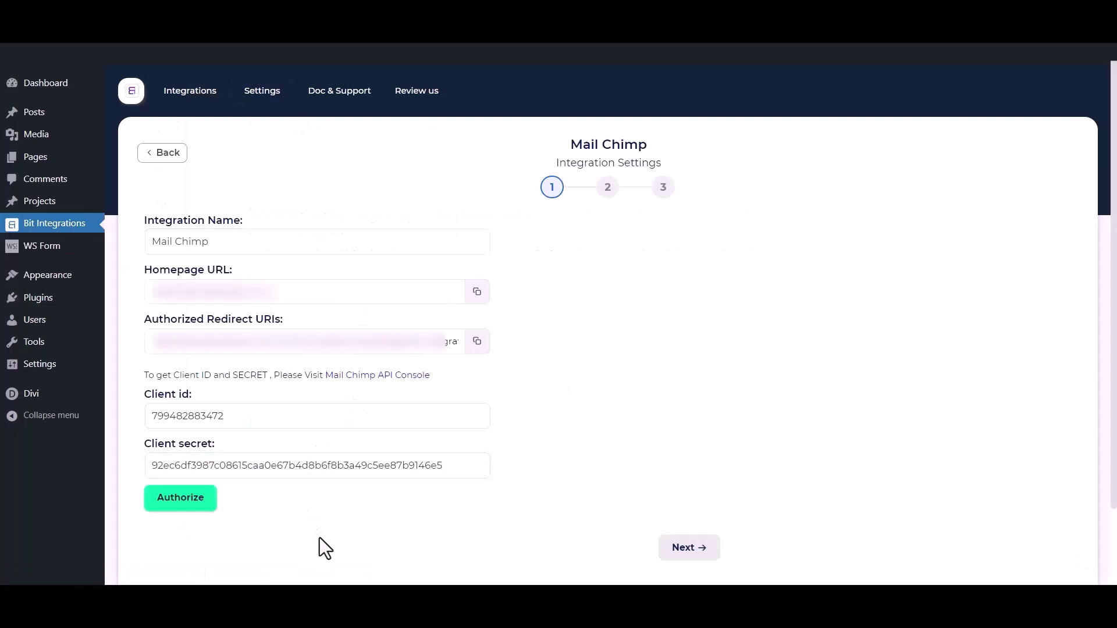
- Log in to Mailchimp and allow Bit Integrations access to the account
{"action": "left_click", "coordinate": [196, 509]}
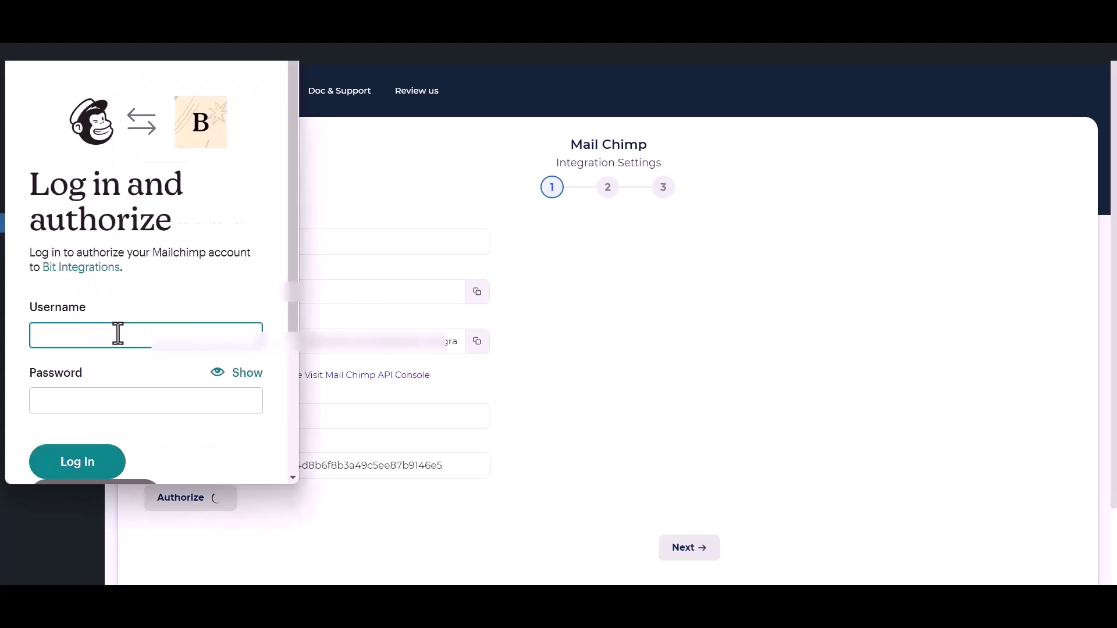
{"action": "left_click", "coordinate": [83, 461]}
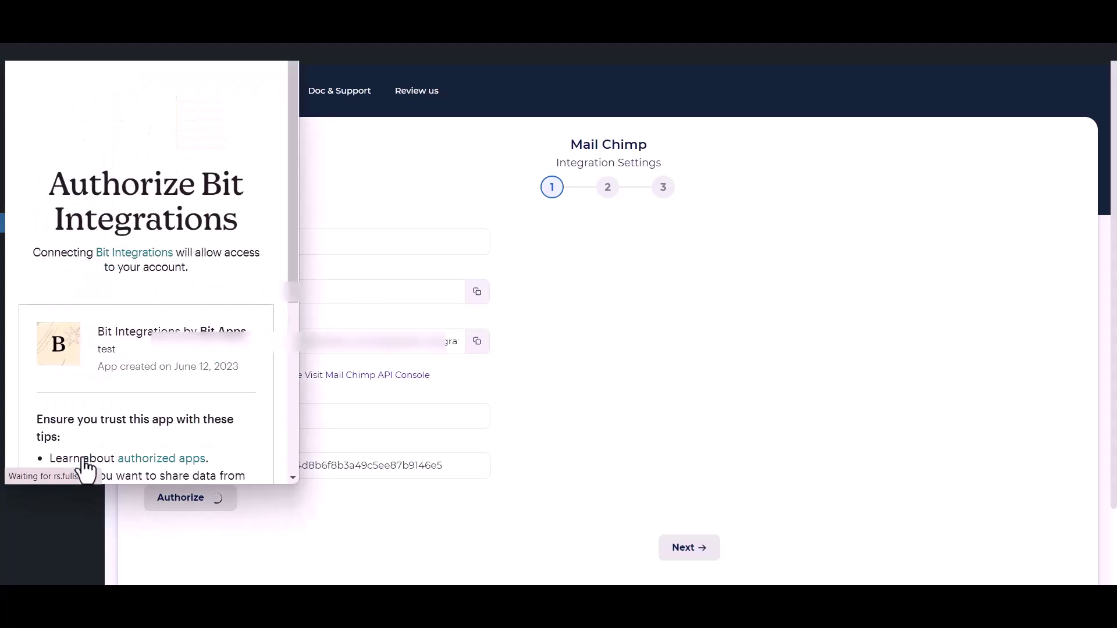
{"action": "scroll", "coordinate": [124, 364], "scroll_direction": "down", "scroll_amount": 5}
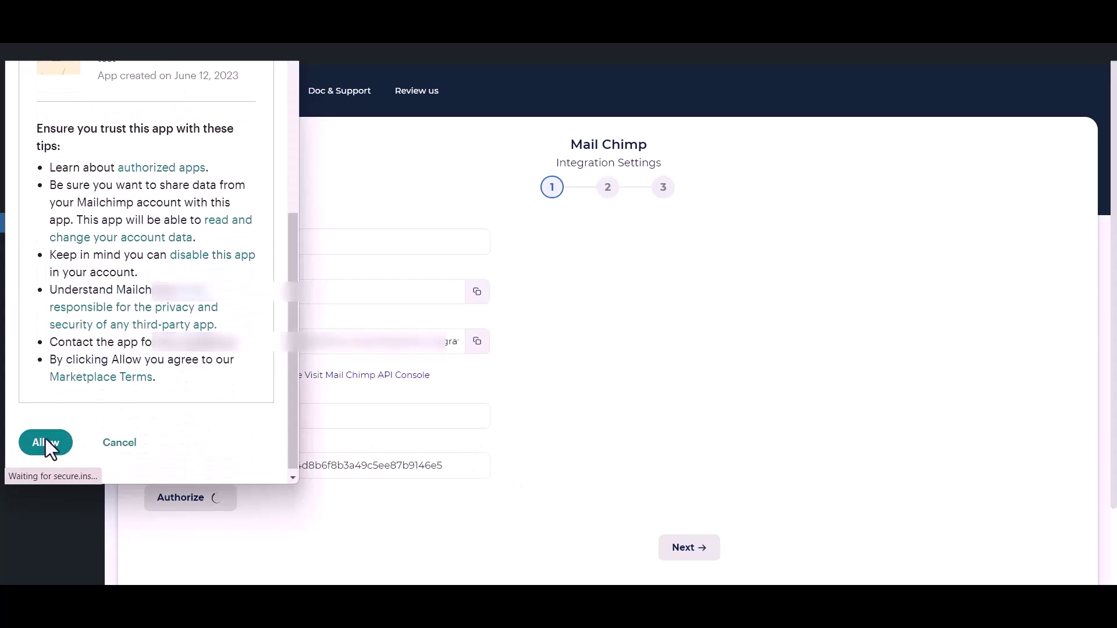
{"action": "left_click", "coordinate": [38, 443]}
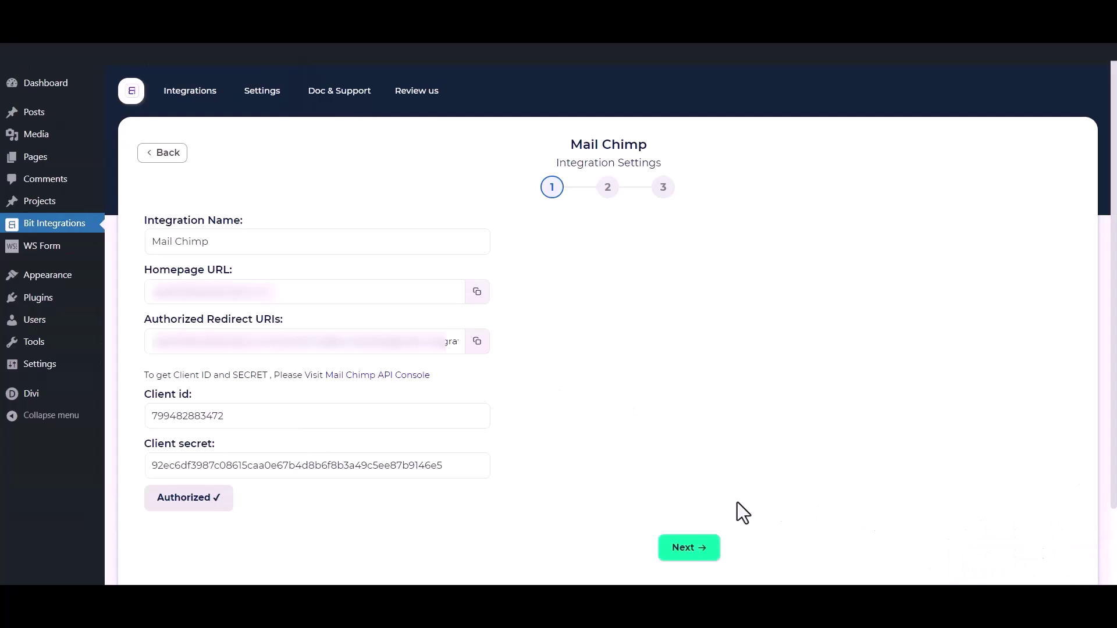
- Advance to step 2 and select the Bit Integrations audience list
{"action": "left_click", "coordinate": [698, 552]}
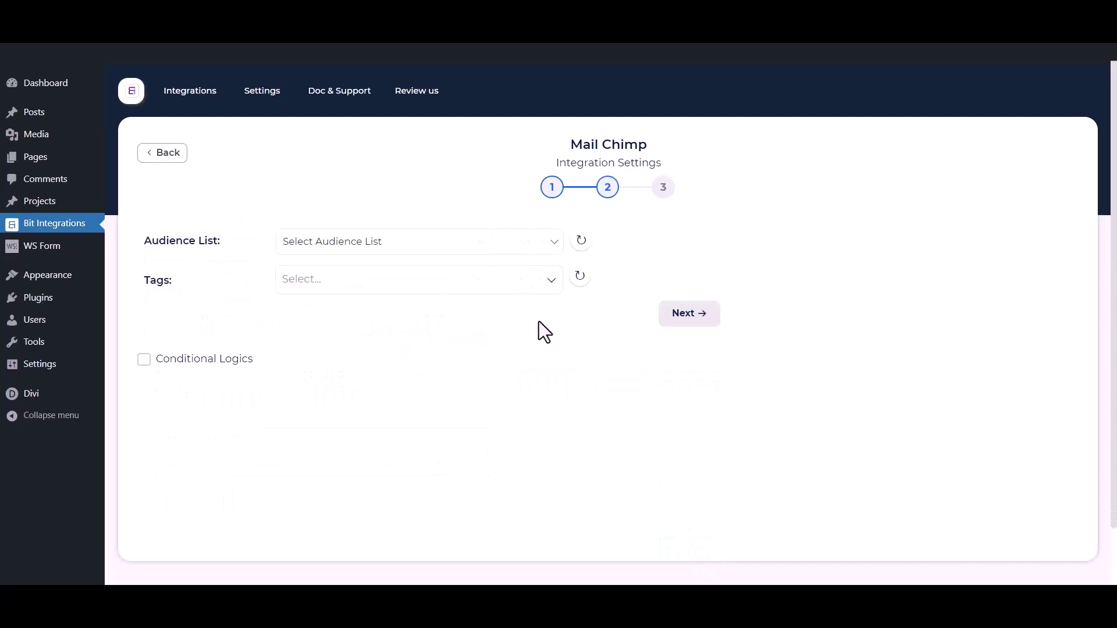
{"action": "left_click", "coordinate": [359, 243]}
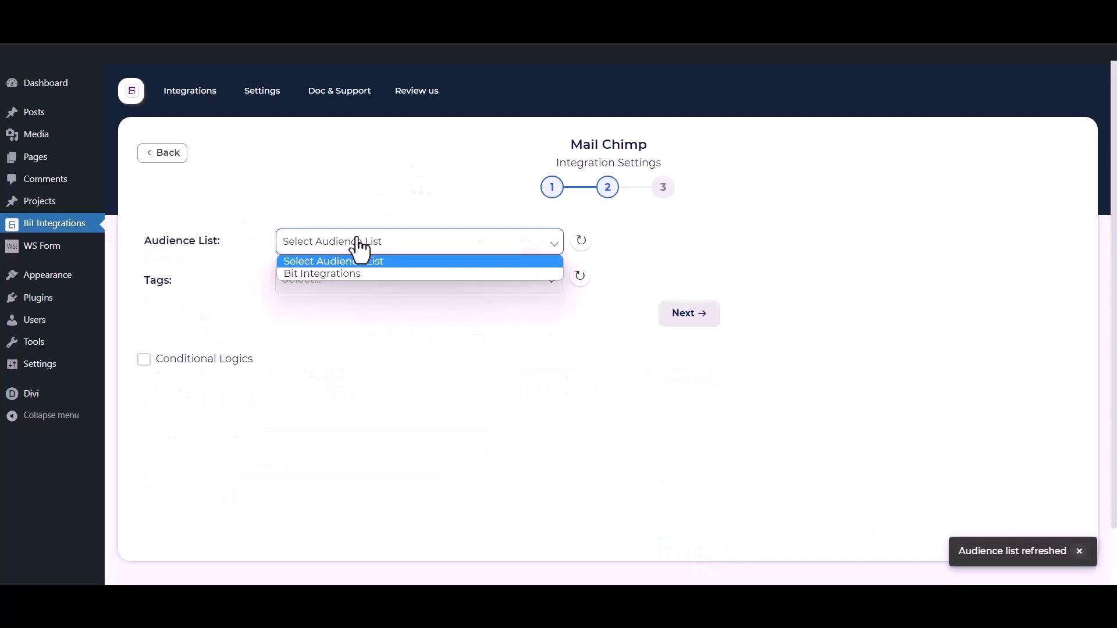
{"action": "left_click", "coordinate": [336, 273]}
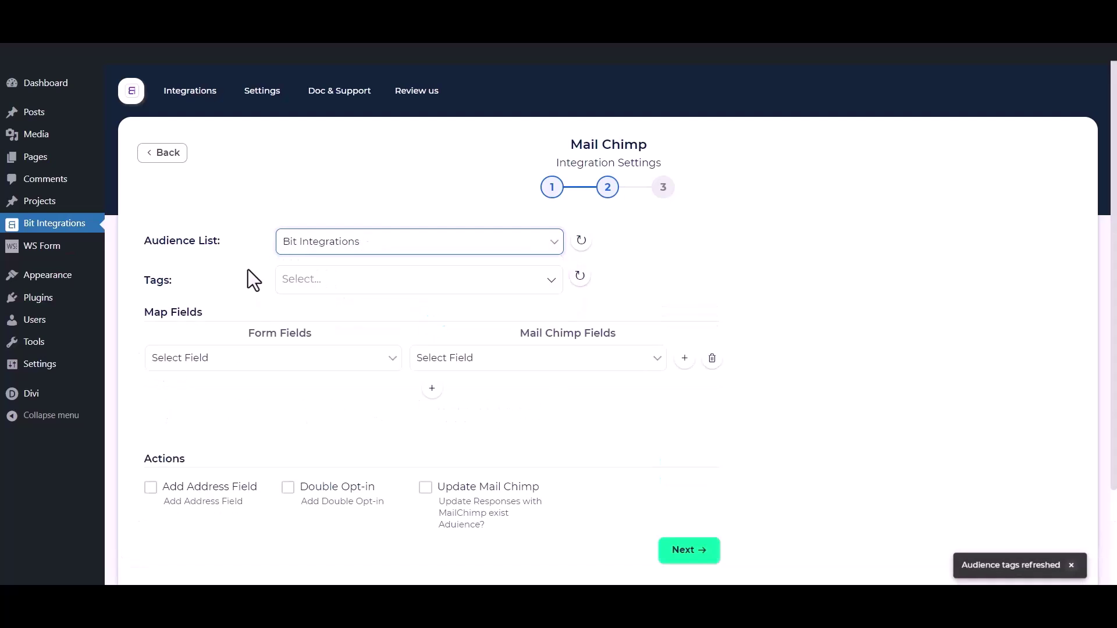
- Add Tag - 1, Tag - 2 and Tag - 3 as the contact tags
{"action": "left_click", "coordinate": [361, 279]}
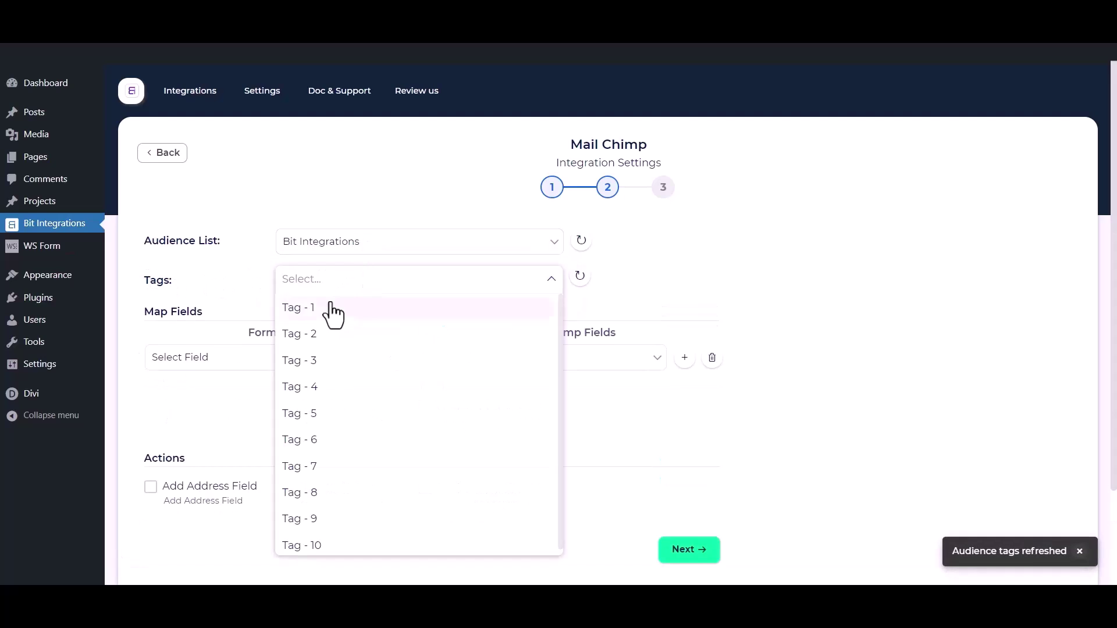
{"action": "left_click", "coordinate": [326, 312]}
{"action": "left_click", "coordinate": [317, 336]}
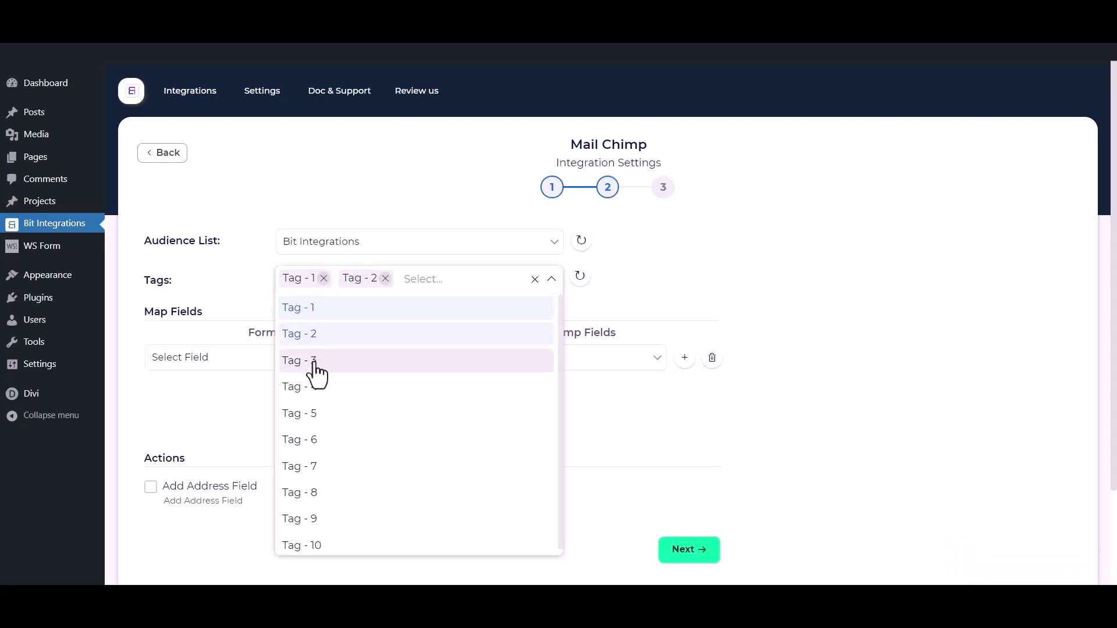
{"action": "left_click", "coordinate": [317, 360]}
{"action": "left_click", "coordinate": [215, 272]}
{"action": "scroll", "coordinate": [215, 272], "scroll_direction": "down", "scroll_amount": 1}
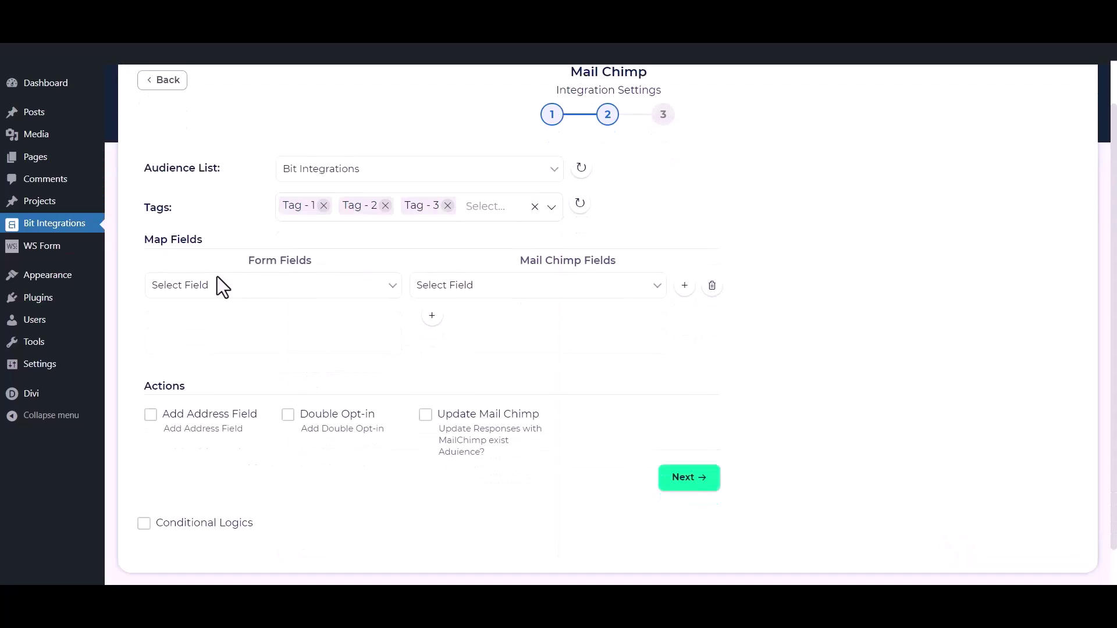
- Map the form's First Name to Mailchimp's First Name field
{"action": "left_click", "coordinate": [249, 290]}
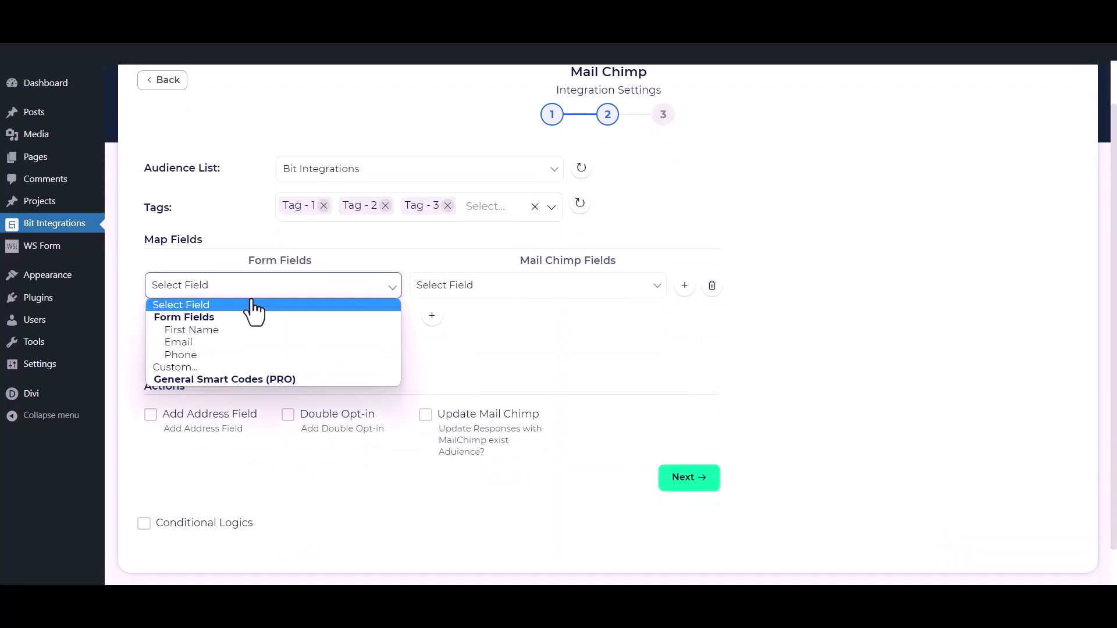
{"action": "left_click", "coordinate": [218, 330]}
{"action": "left_click", "coordinate": [449, 287]}
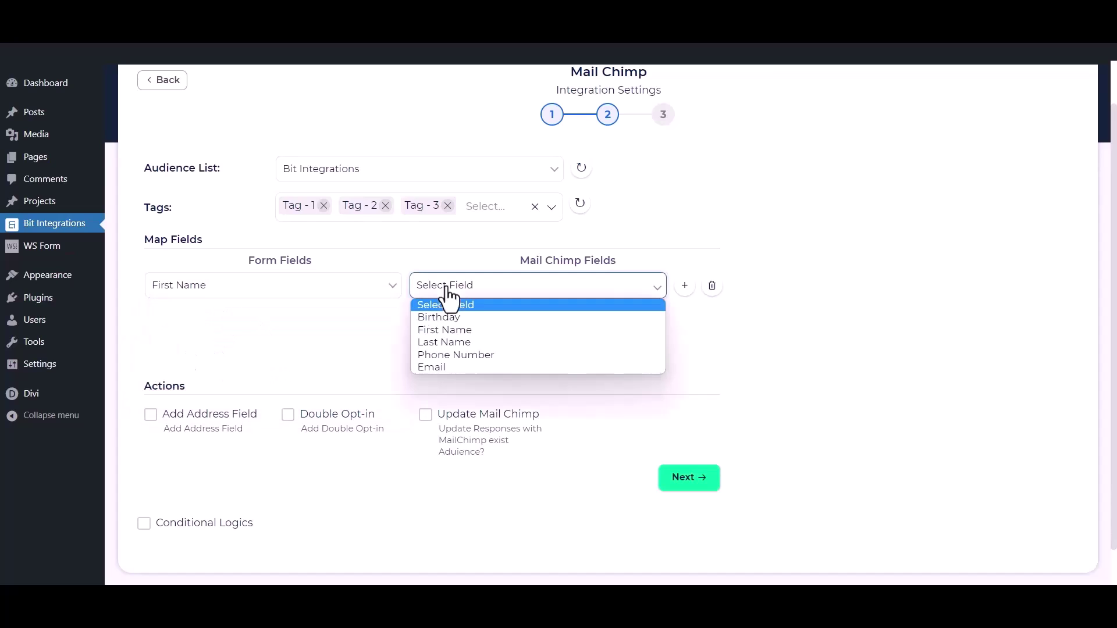
{"action": "left_click", "coordinate": [459, 337]}
- Add a second mapping row linking the form's Email to Mailchimp's Email
{"action": "left_click", "coordinate": [433, 319]}
{"action": "left_click", "coordinate": [321, 318]}
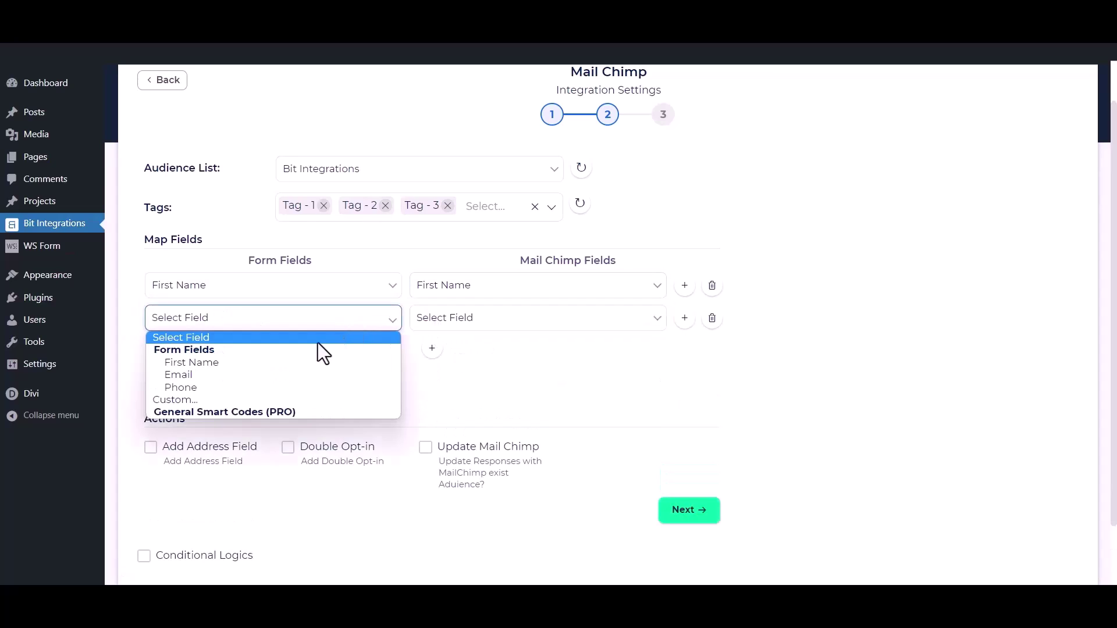
{"action": "left_click", "coordinate": [254, 378]}
{"action": "left_click", "coordinate": [497, 338]}
{"action": "left_click", "coordinate": [434, 399]}
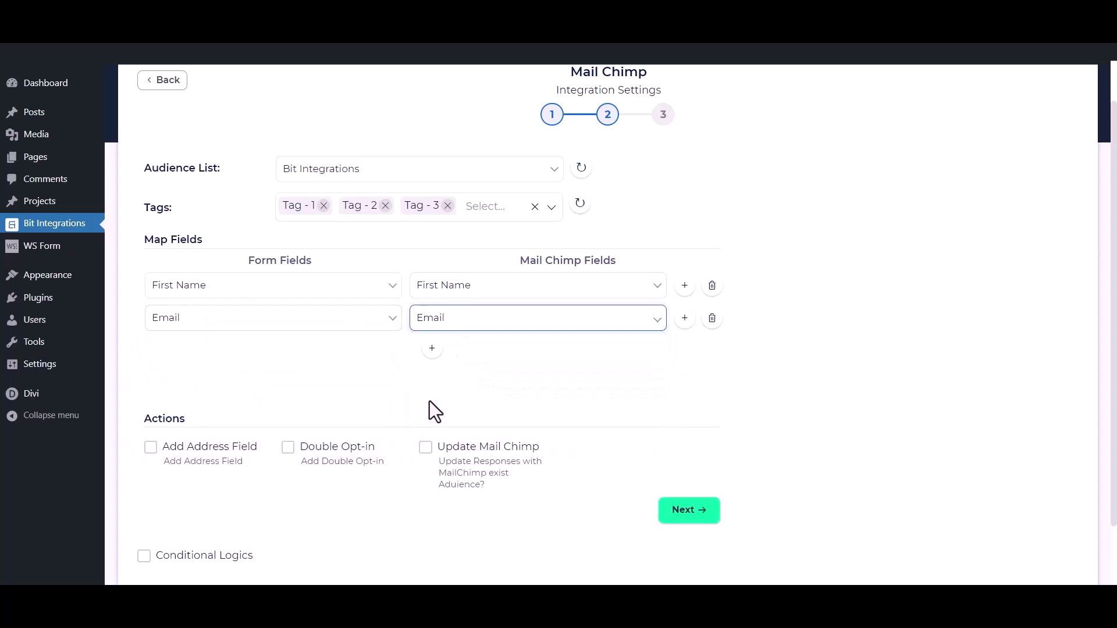
- Add a third mapping row linking the form's Phone to Mailchimp's Phone Number
{"action": "left_click", "coordinate": [431, 348]}
{"action": "left_click", "coordinate": [391, 356]}
{"action": "left_click", "coordinate": [274, 419]}
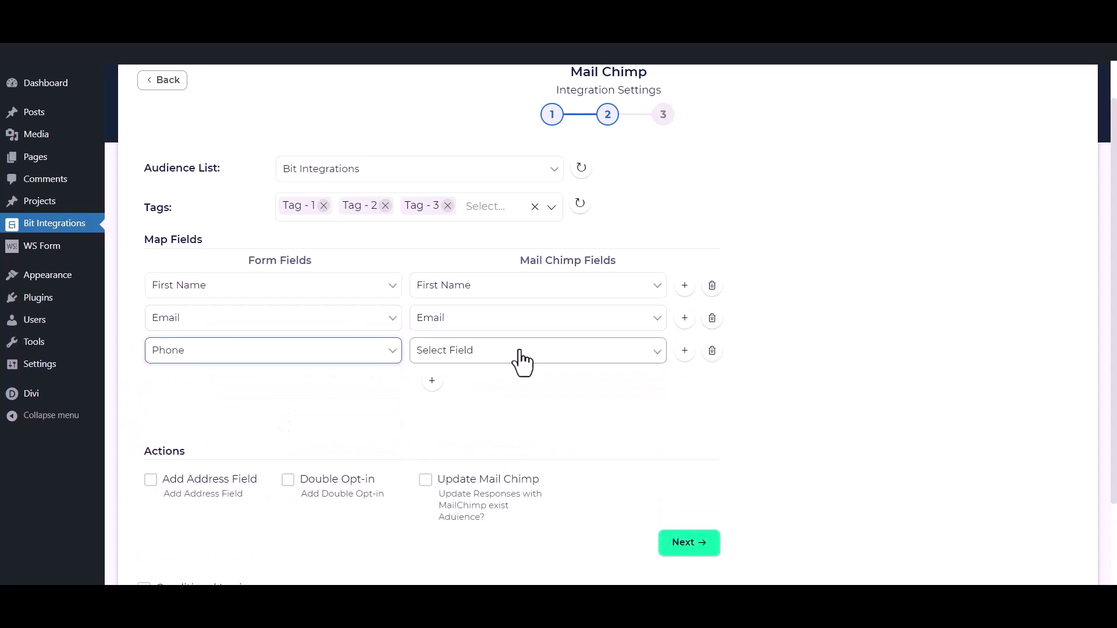
{"action": "left_click", "coordinate": [520, 354]}
{"action": "left_click", "coordinate": [501, 416]}
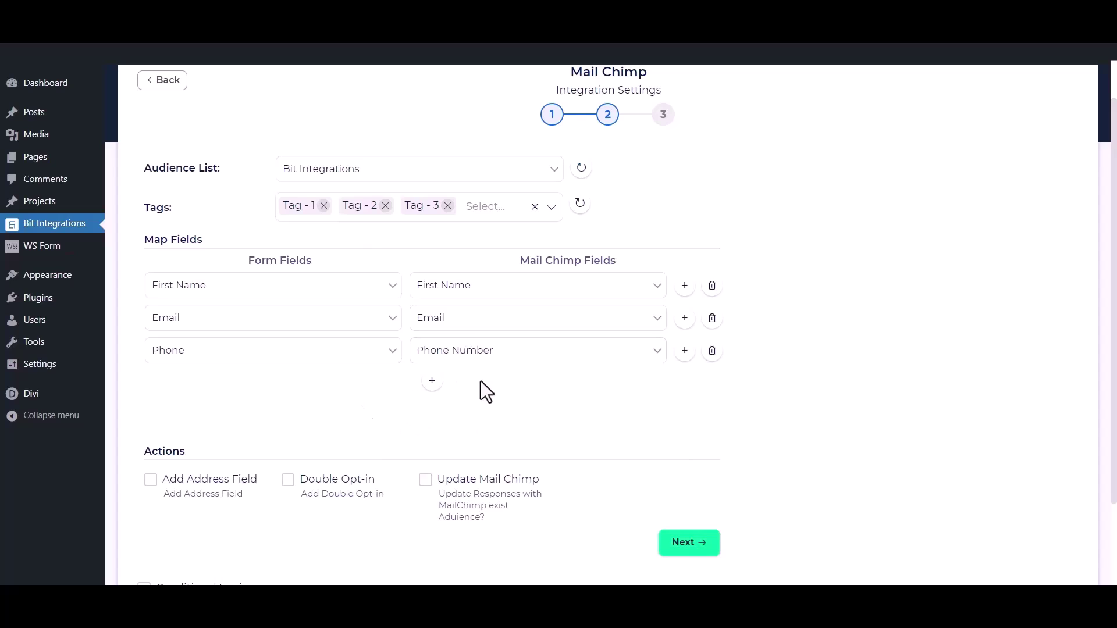
{"action": "scroll", "coordinate": [480, 381], "scroll_direction": "down", "scroll_amount": 2}
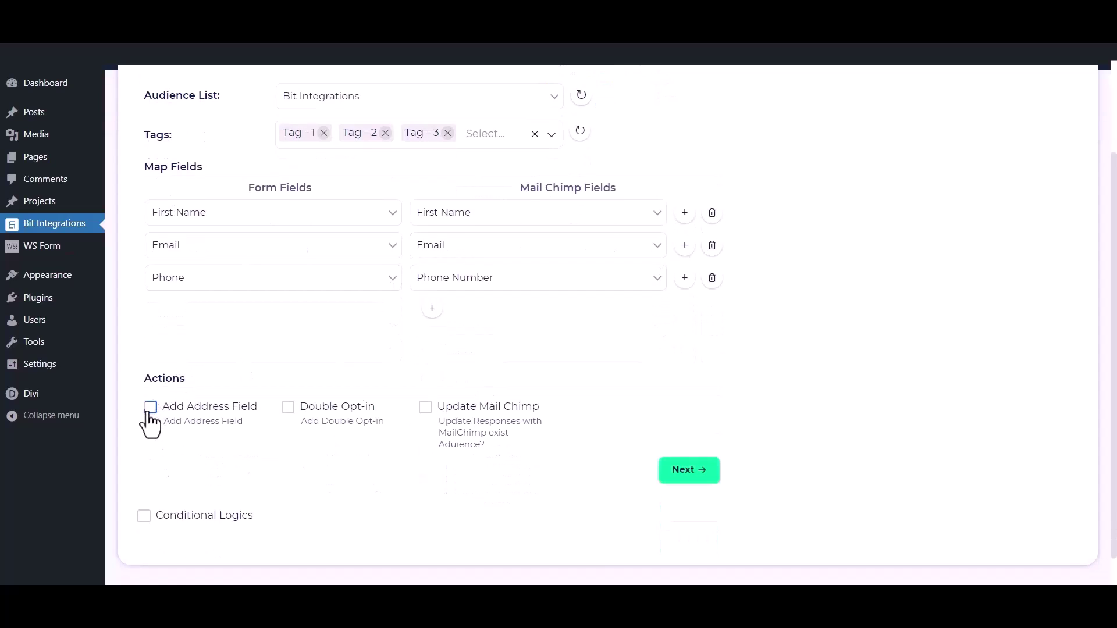
- Preview address mapping, double opt-in and update existing contacts, leaving all three off
{"action": "left_click", "coordinate": [151, 407]}
{"action": "scroll", "coordinate": [150, 427], "scroll_direction": "down", "scroll_amount": 4}
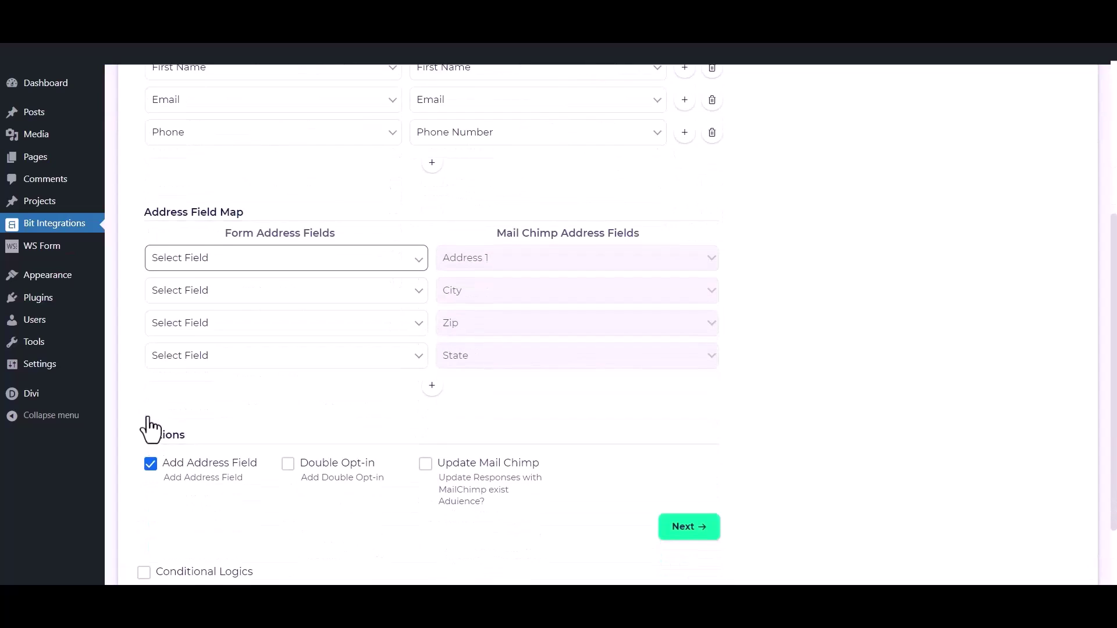
{"action": "left_click", "coordinate": [150, 464]}
{"action": "left_click", "coordinate": [288, 372]}
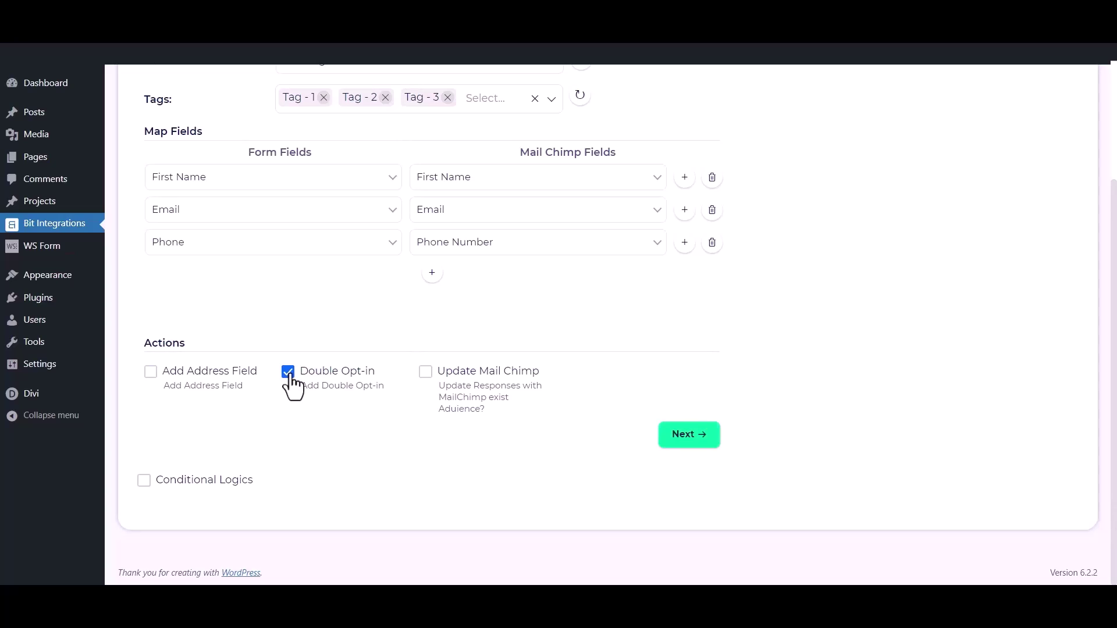
{"action": "left_click", "coordinate": [289, 375]}
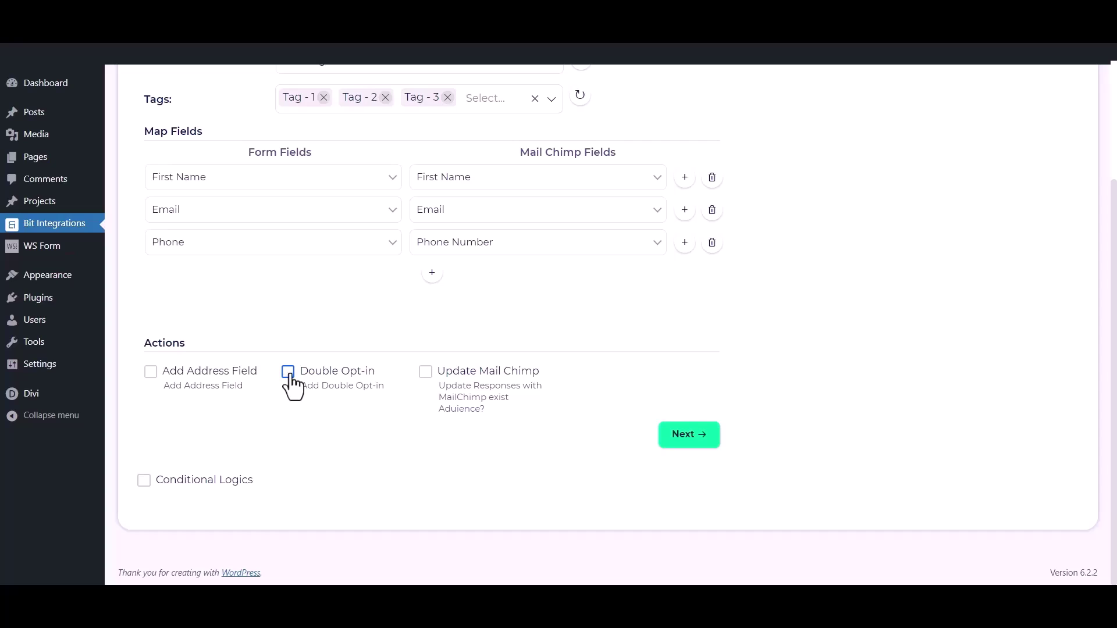
{"action": "left_click", "coordinate": [424, 376]}
{"action": "left_click", "coordinate": [426, 375]}
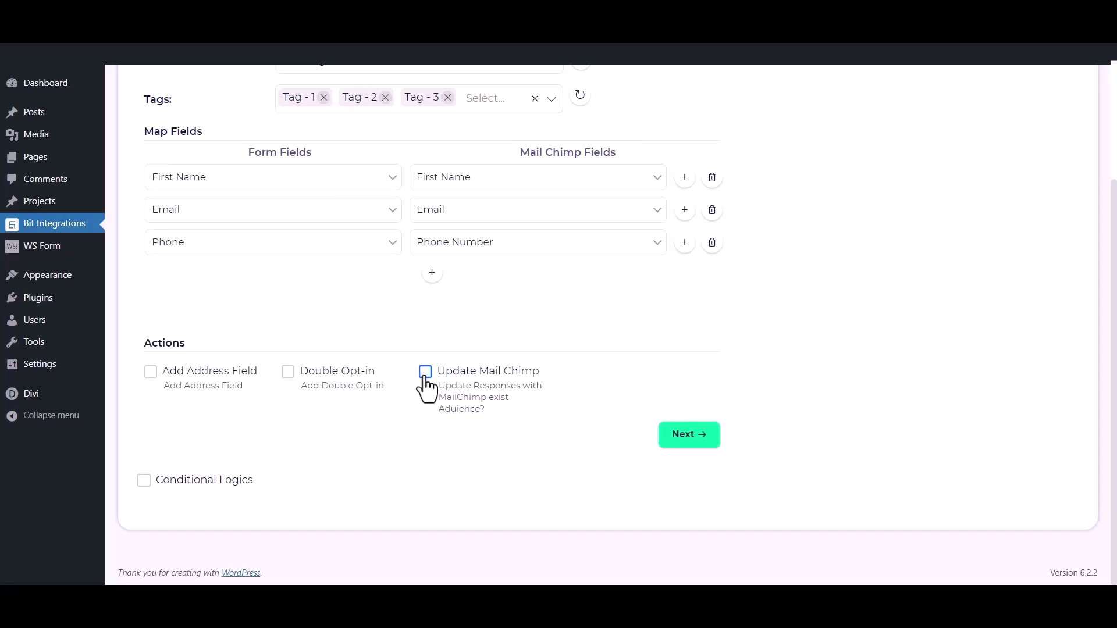
- Preview conditional logic, leave it off, then finish and save the integration
{"action": "left_click", "coordinate": [144, 480]}
{"action": "scroll", "coordinate": [148, 499], "scroll_direction": "down", "scroll_amount": 2}
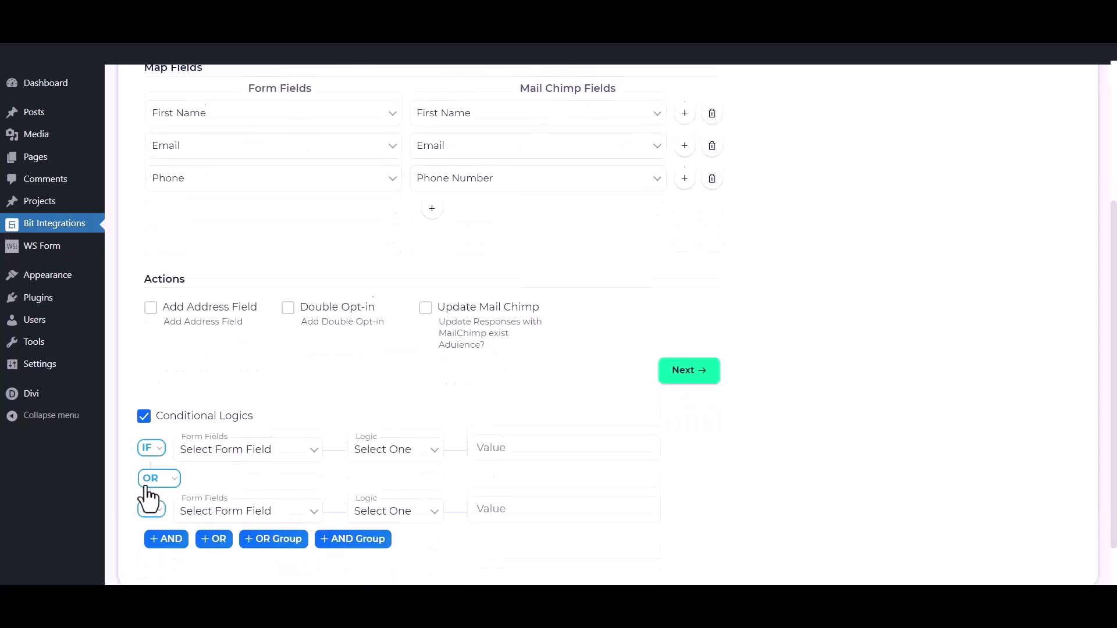
{"action": "left_click", "coordinate": [144, 408]}
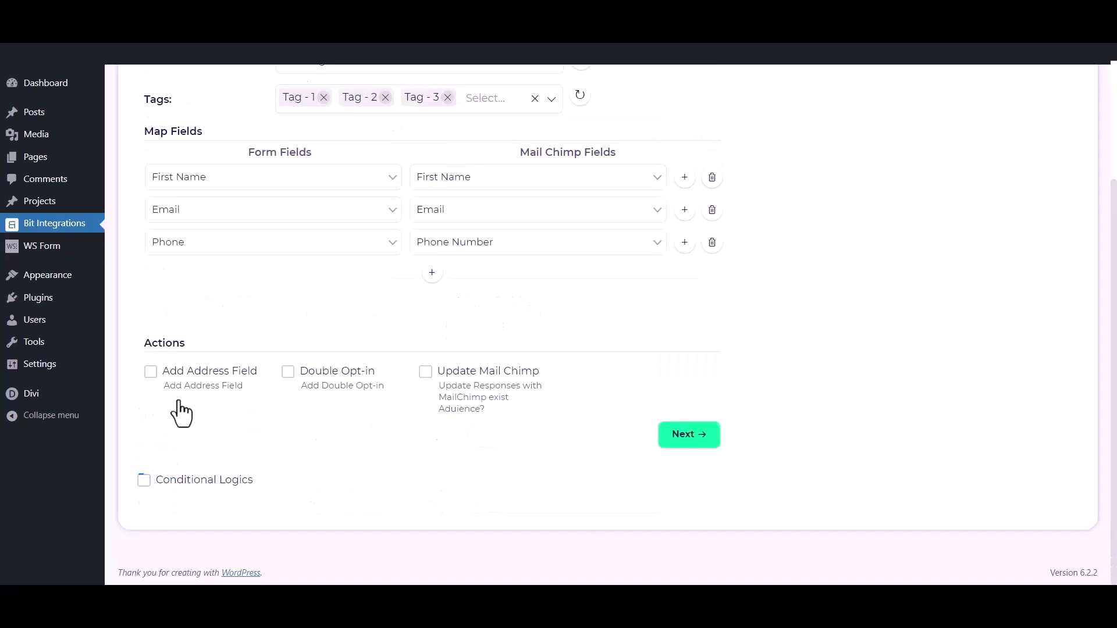
{"action": "left_click", "coordinate": [689, 435]}
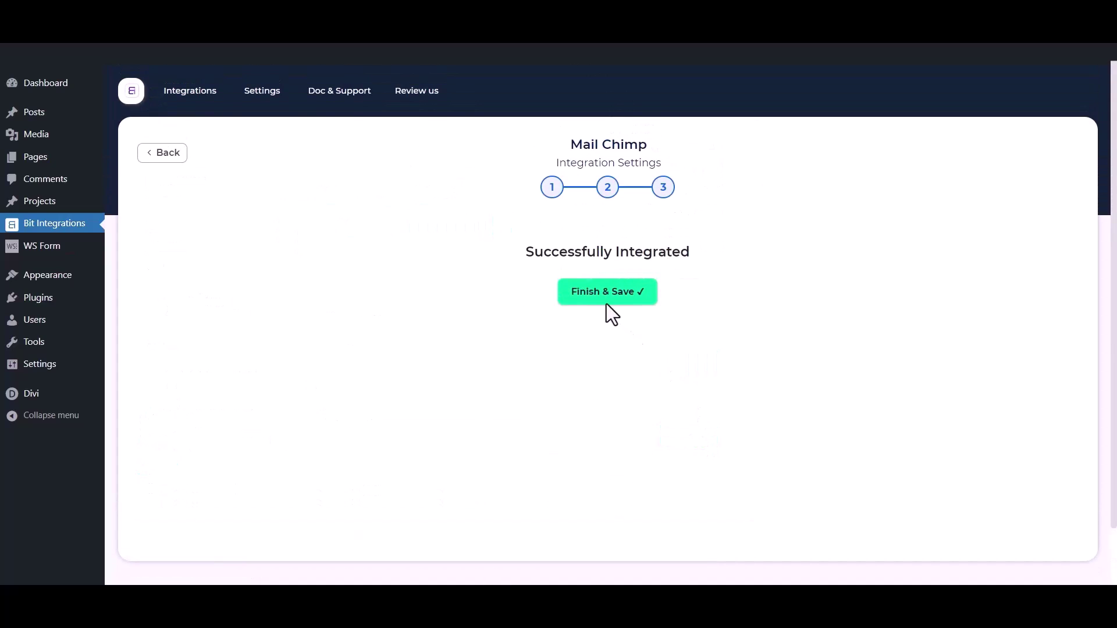
{"action": "left_click", "coordinate": [602, 300]}
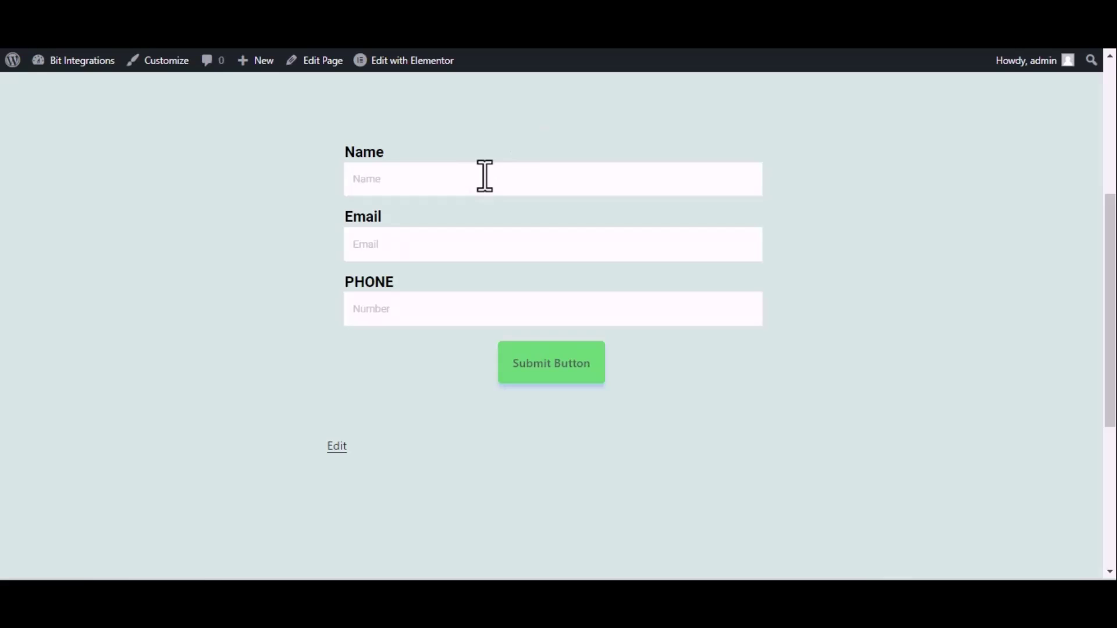
- Submit a test entry named 'Bit Integrations' with an email and phone, then list Mailchimp's contacts
{"action": "left_click", "coordinate": [484, 176]}
{"action": "type", "text": "Bit "}
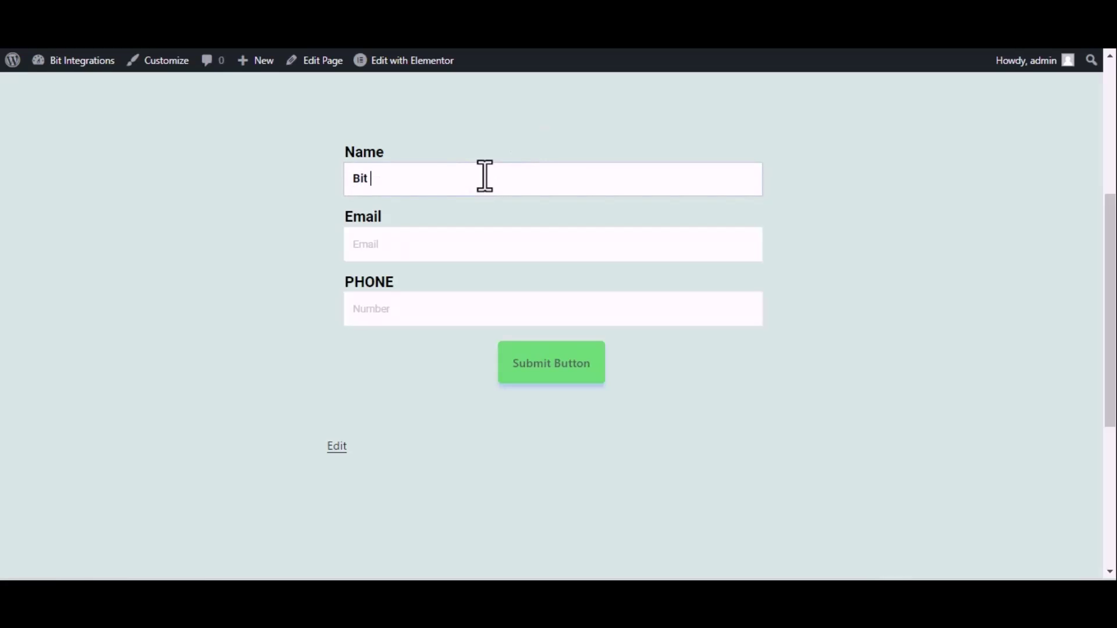
{"action": "type", "text": "Integrations"}
{"action": "left_click", "coordinate": [489, 243]}
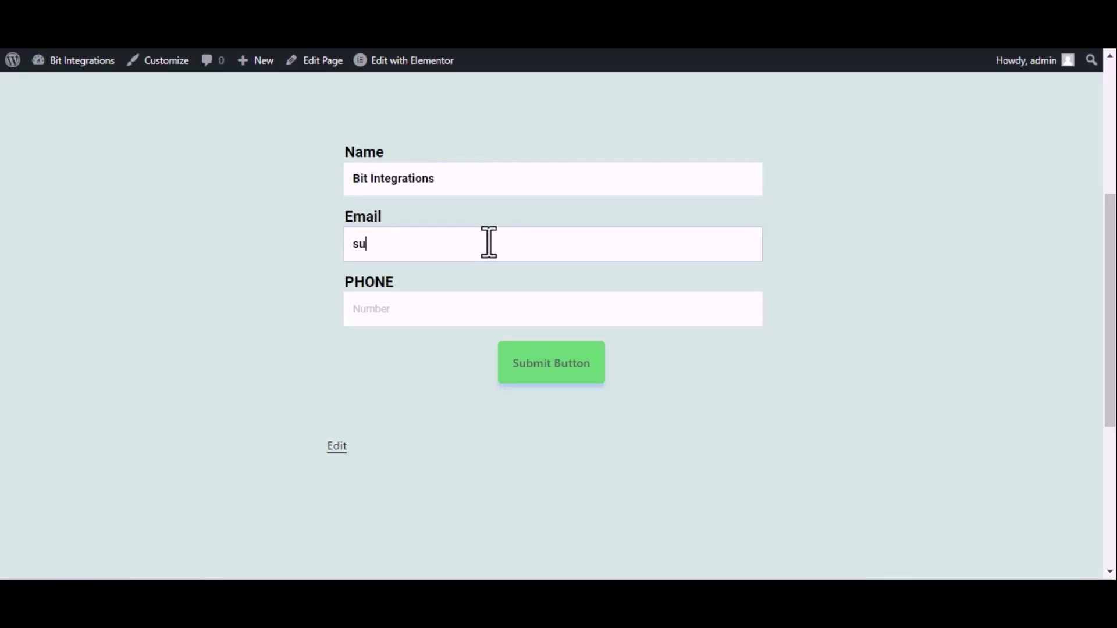
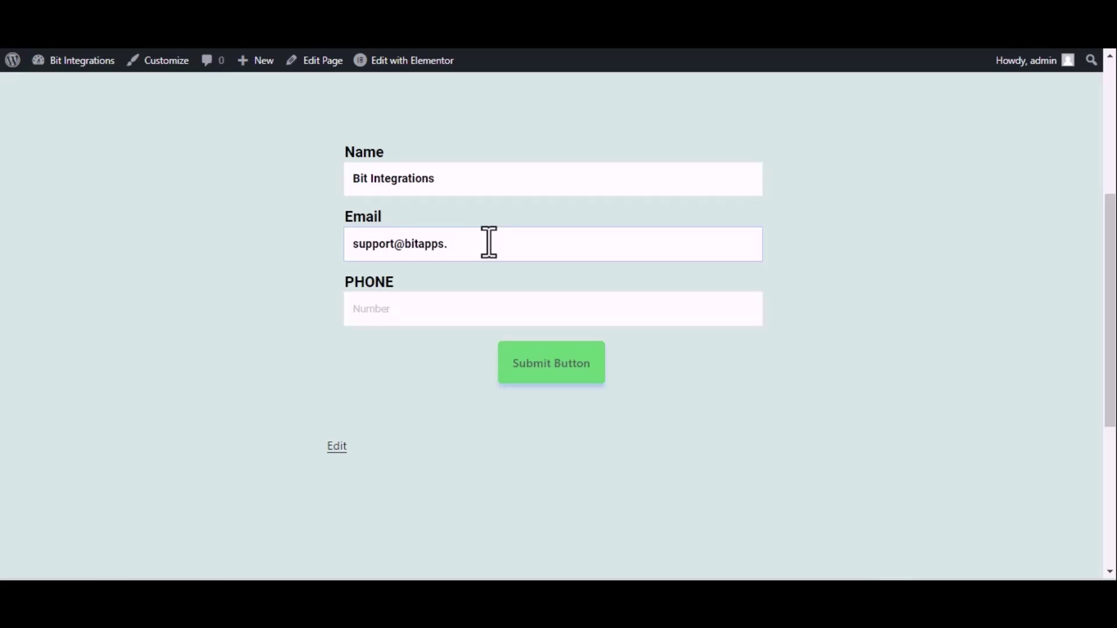
{"action": "left_click", "coordinate": [405, 315]}
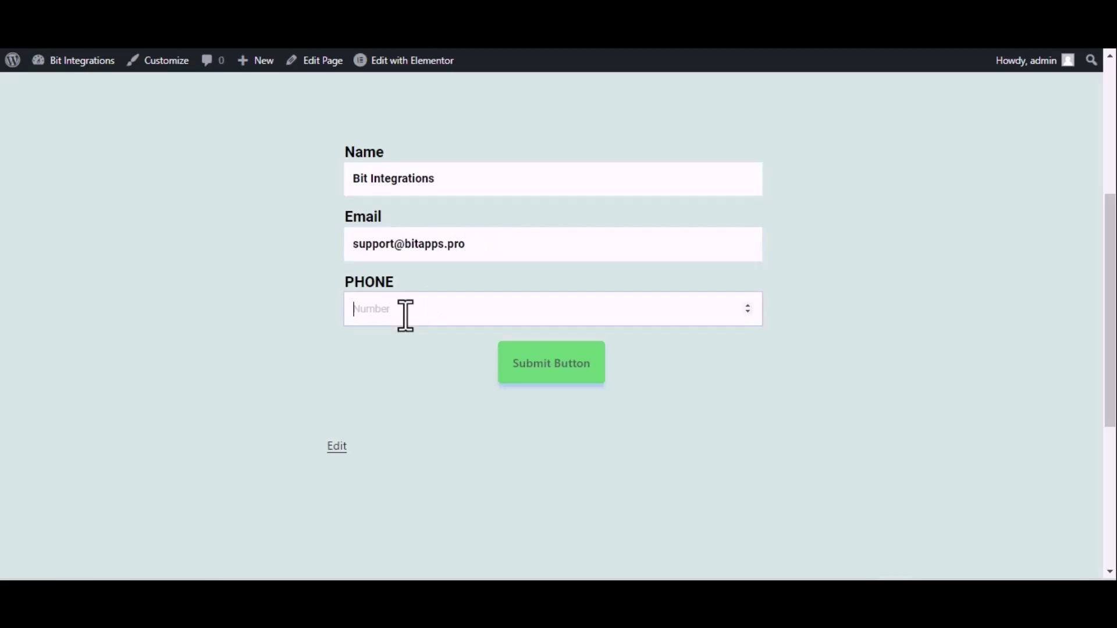
{"action": "type", "text": "444555666"}
{"action": "left_click", "coordinate": [543, 352]}
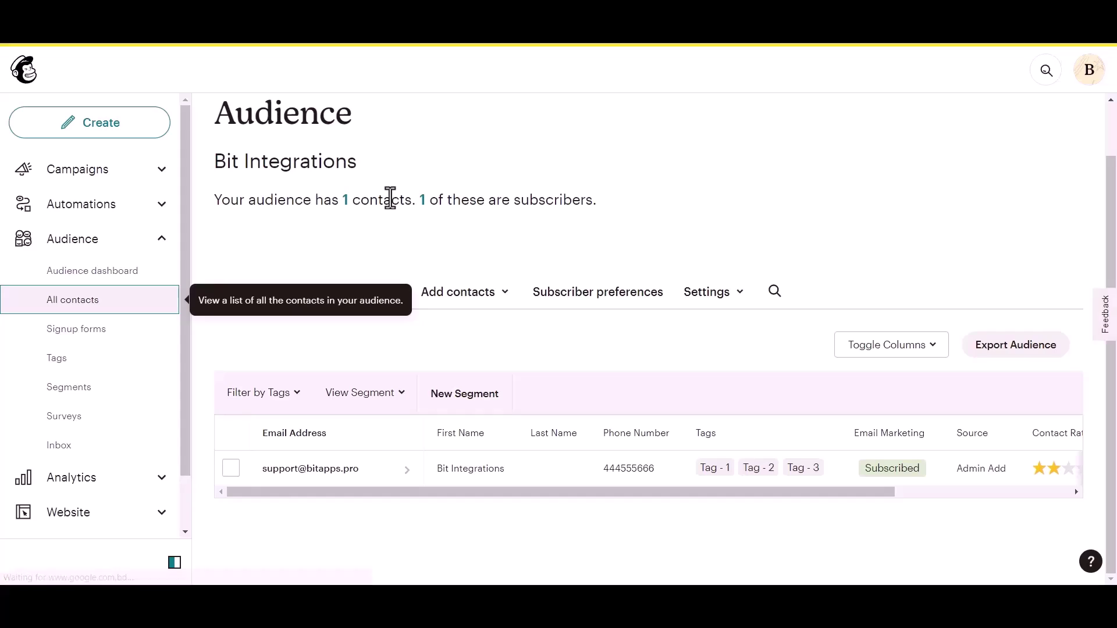
{"action": "left_click", "coordinate": [165, 312]}
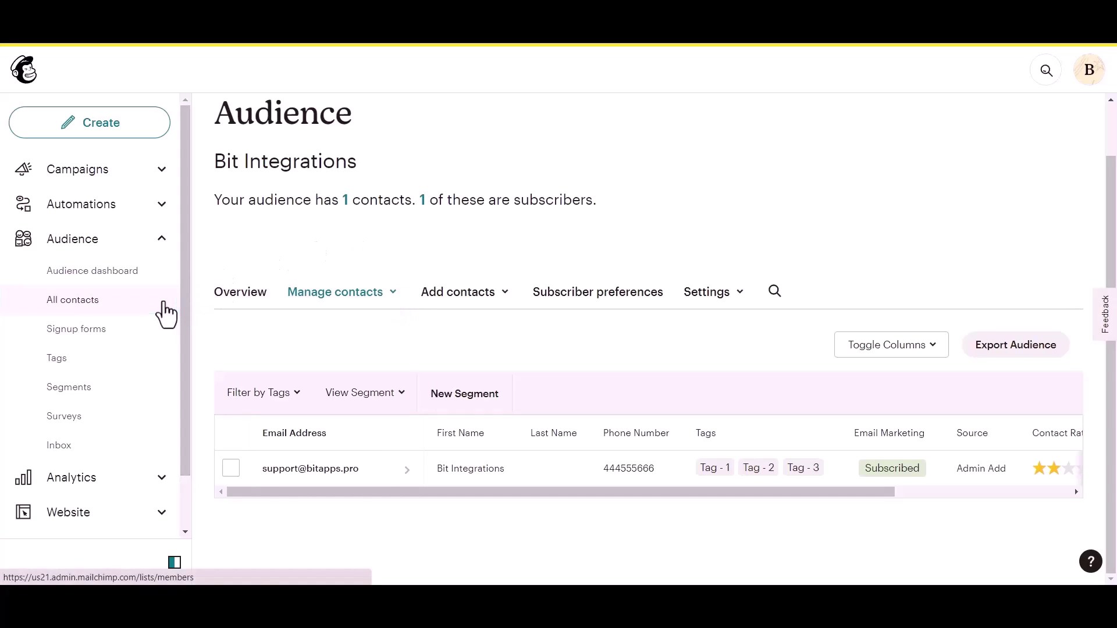